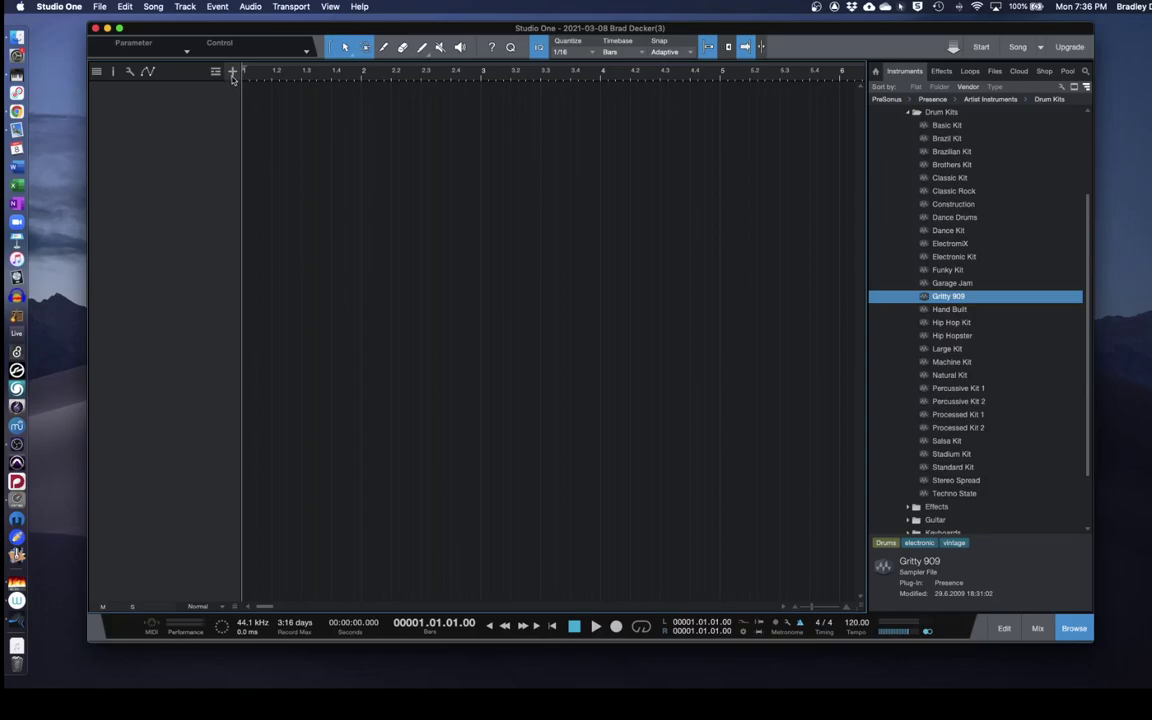
# Add an instrument track named "MIDI Drumz" with Impact 61 | Any as input and a new Presence instrument as output
pyautogui.click(232, 74)
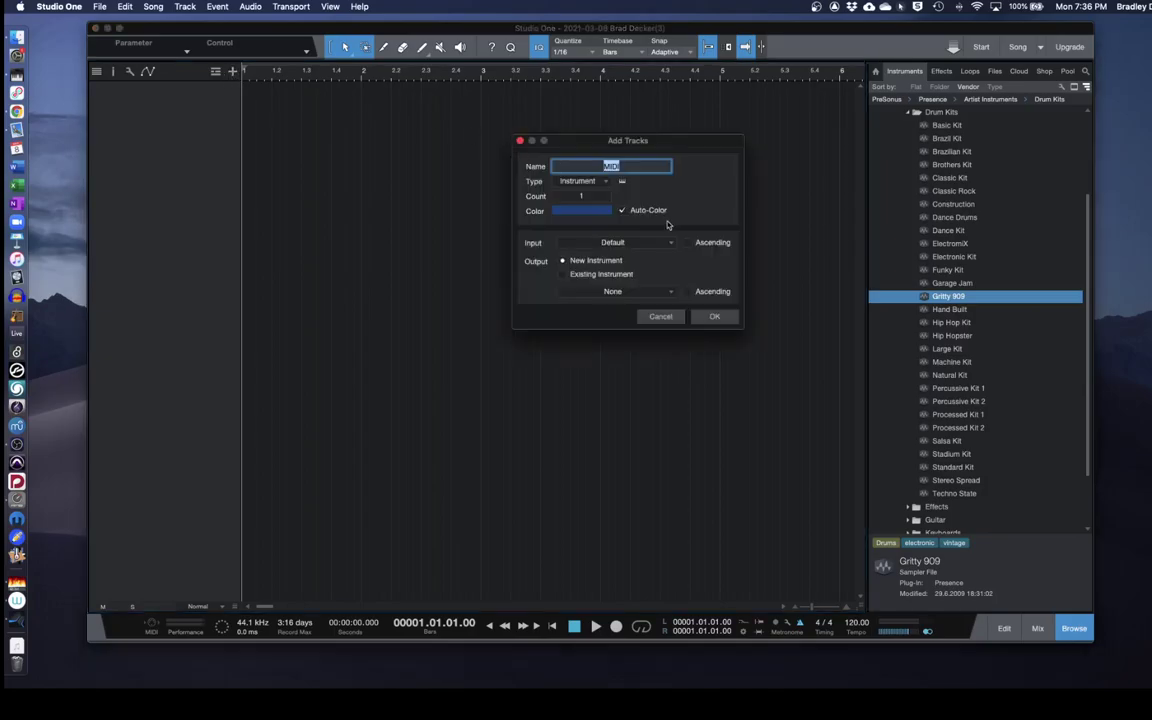
pyautogui.press('Right')
pyautogui.write('Drumz')
pyautogui.click(596, 185)
pyautogui.click(585, 207)
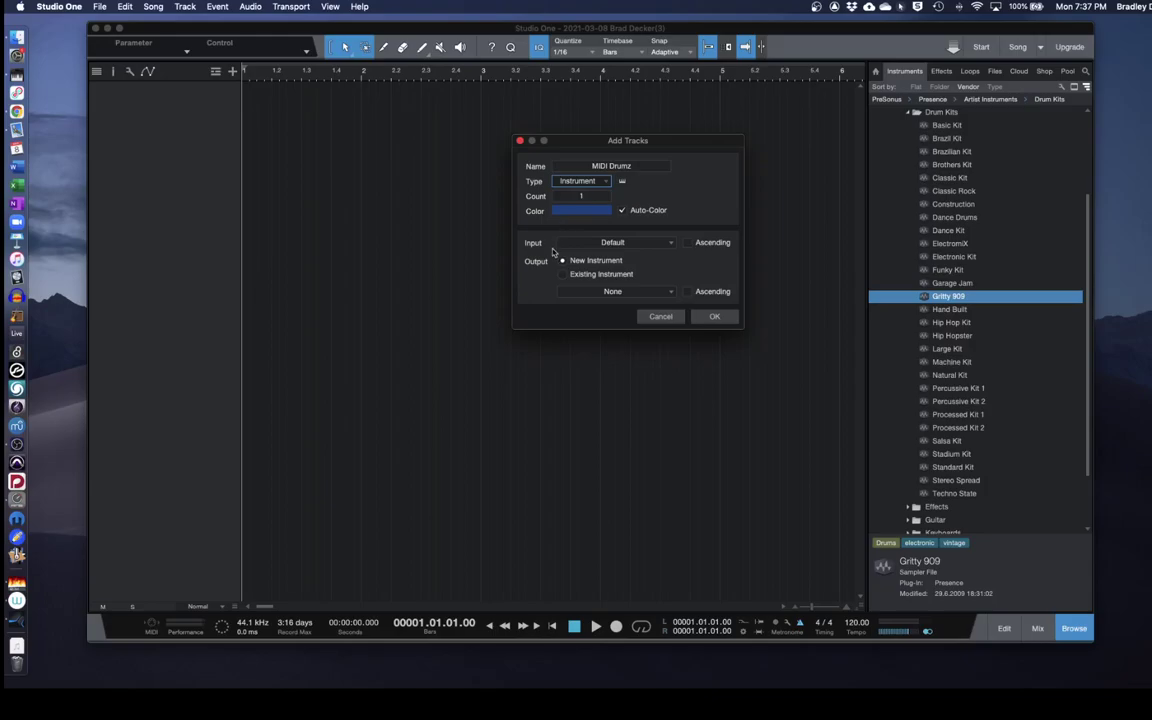
pyautogui.click(604, 245)
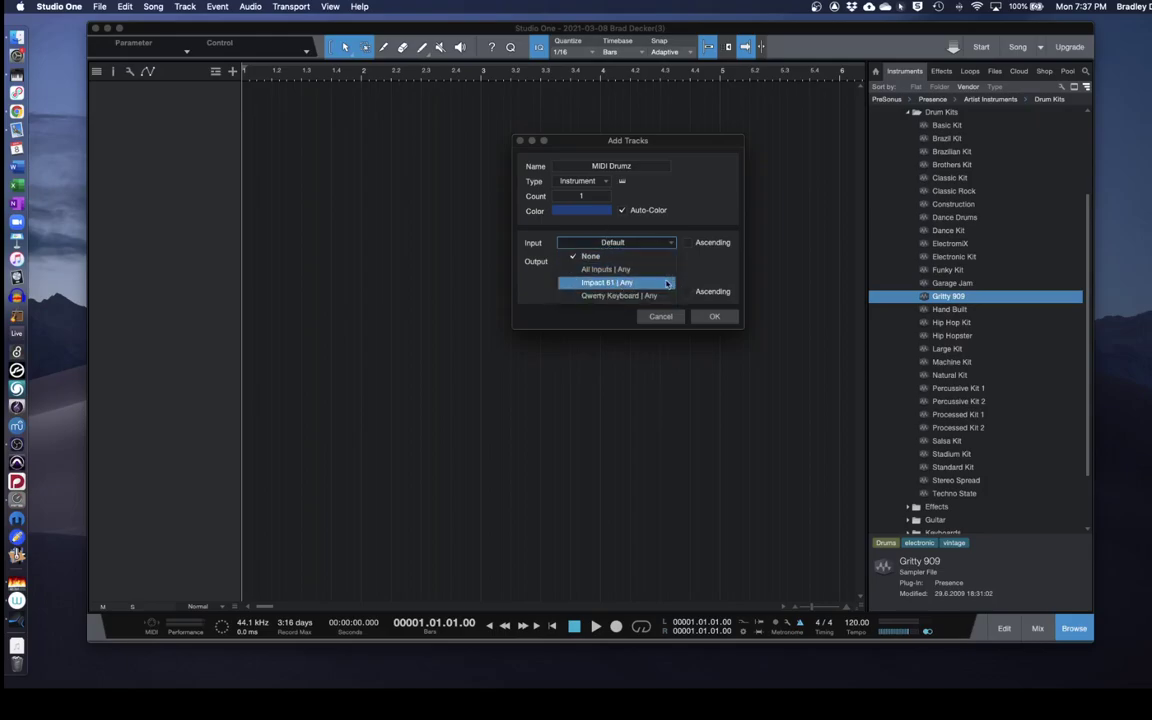
pyautogui.click(626, 283)
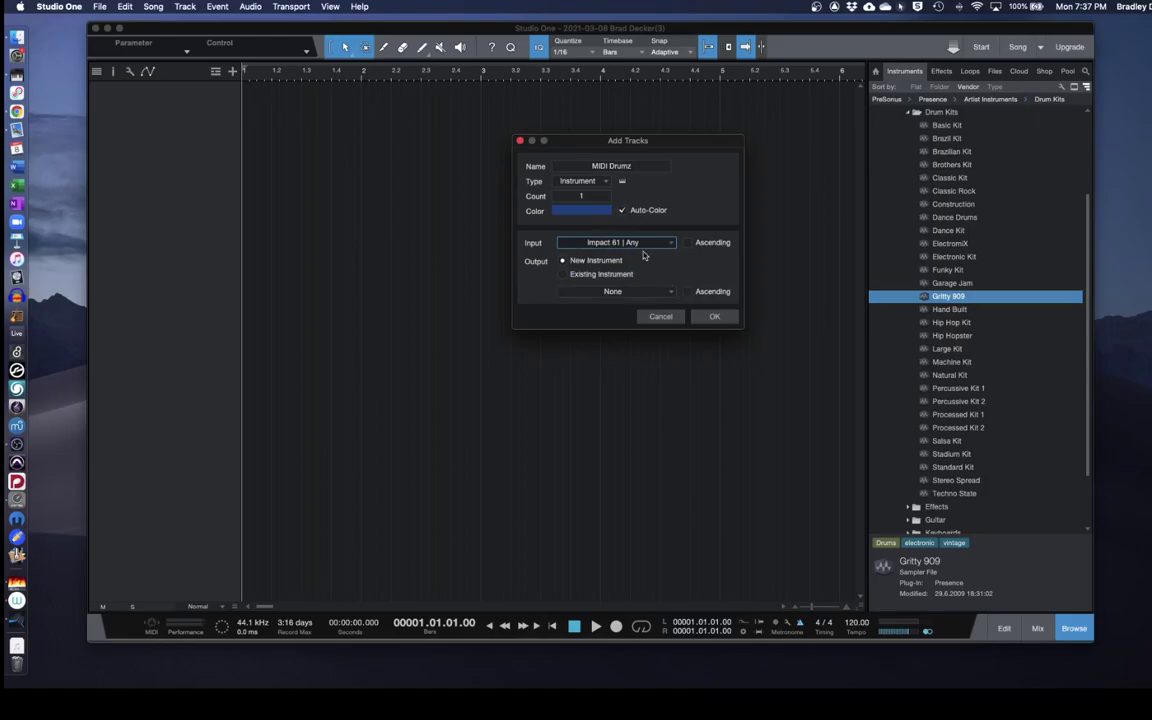
pyautogui.click(639, 291)
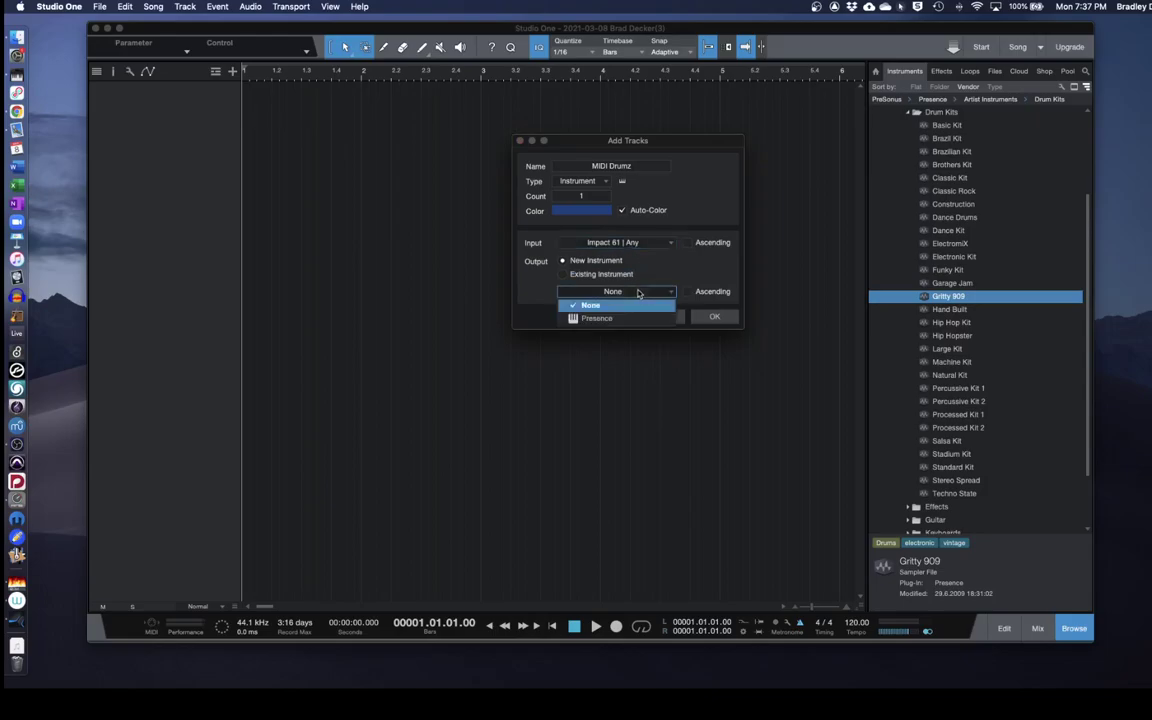
pyautogui.click(629, 318)
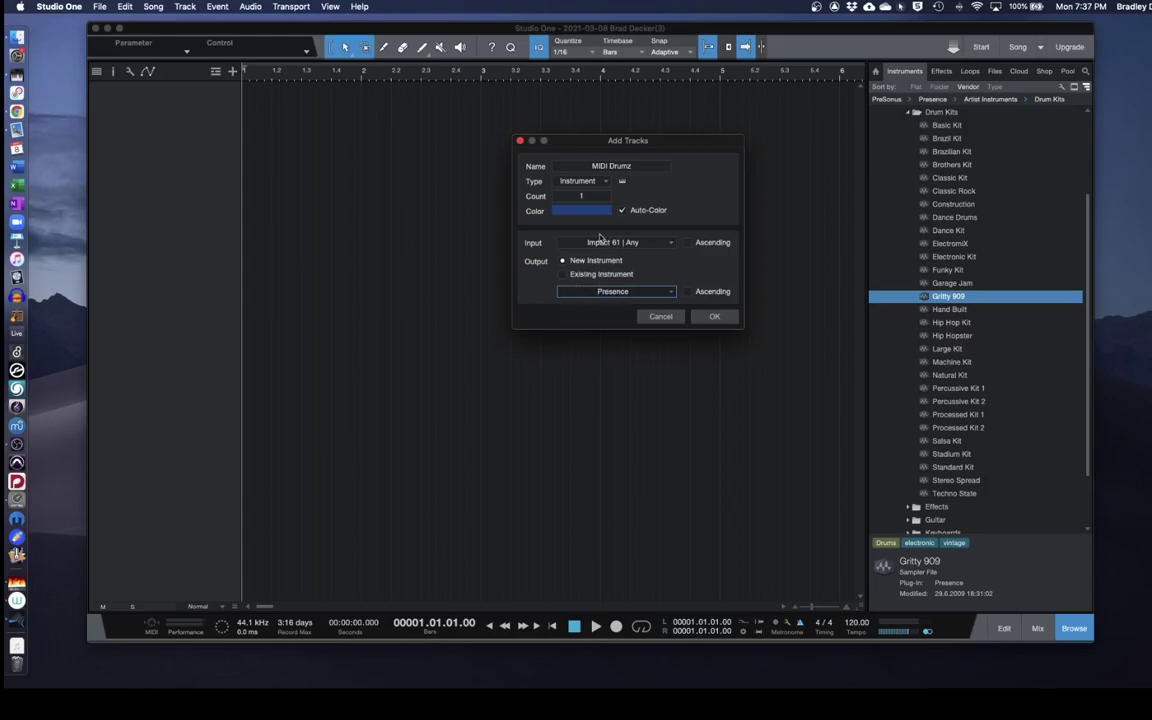
pyautogui.click(712, 317)
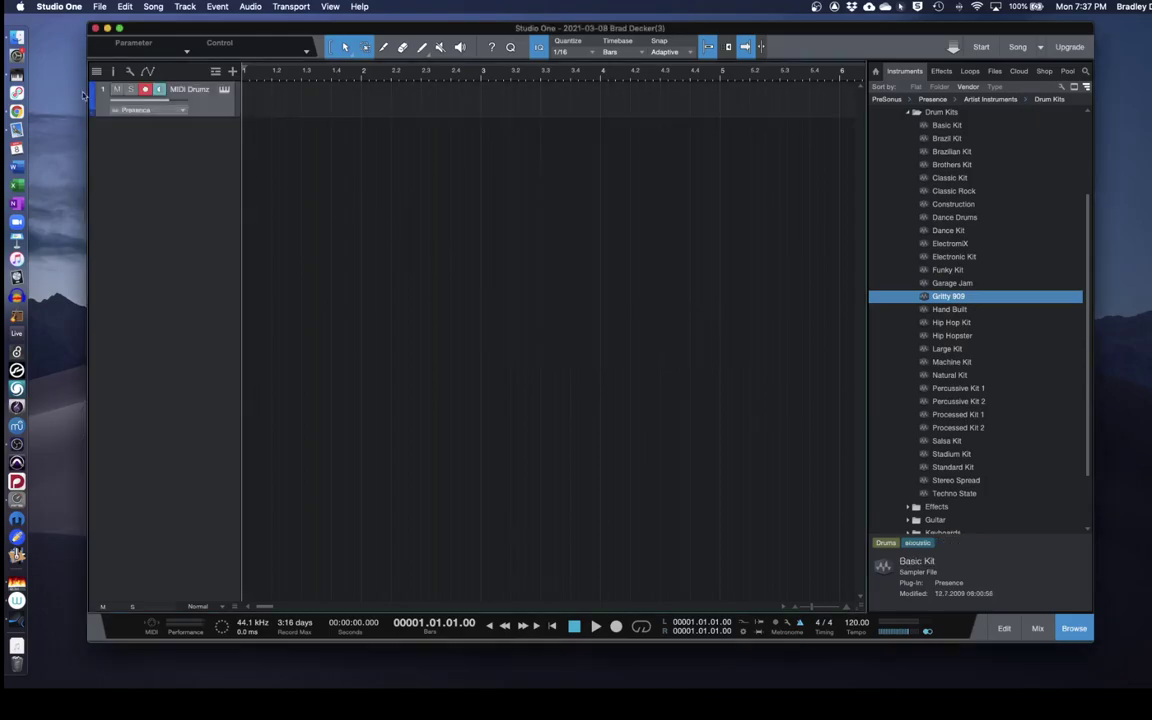
# Make the MIDI Drumz track taller and load the Gritty 909 drum kit onto it
pyautogui.moveTo(105, 118); pyautogui.dragTo(109, 157)
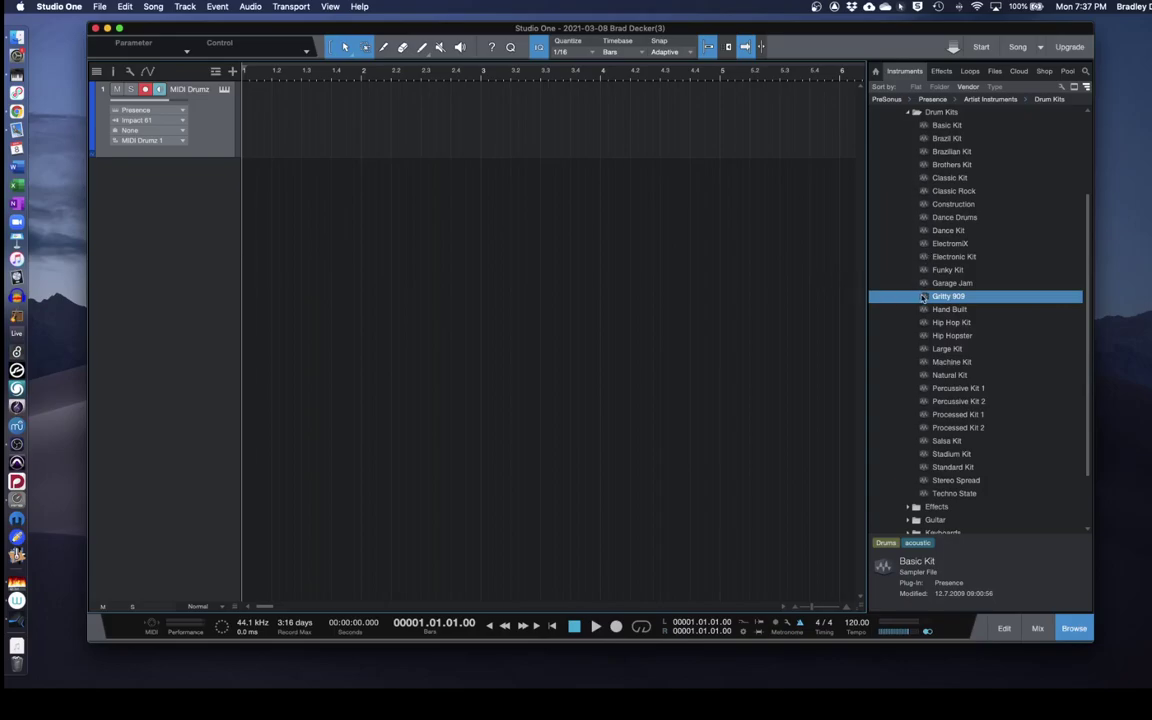
pyautogui.moveTo(924, 298); pyautogui.dragTo(355, 115)
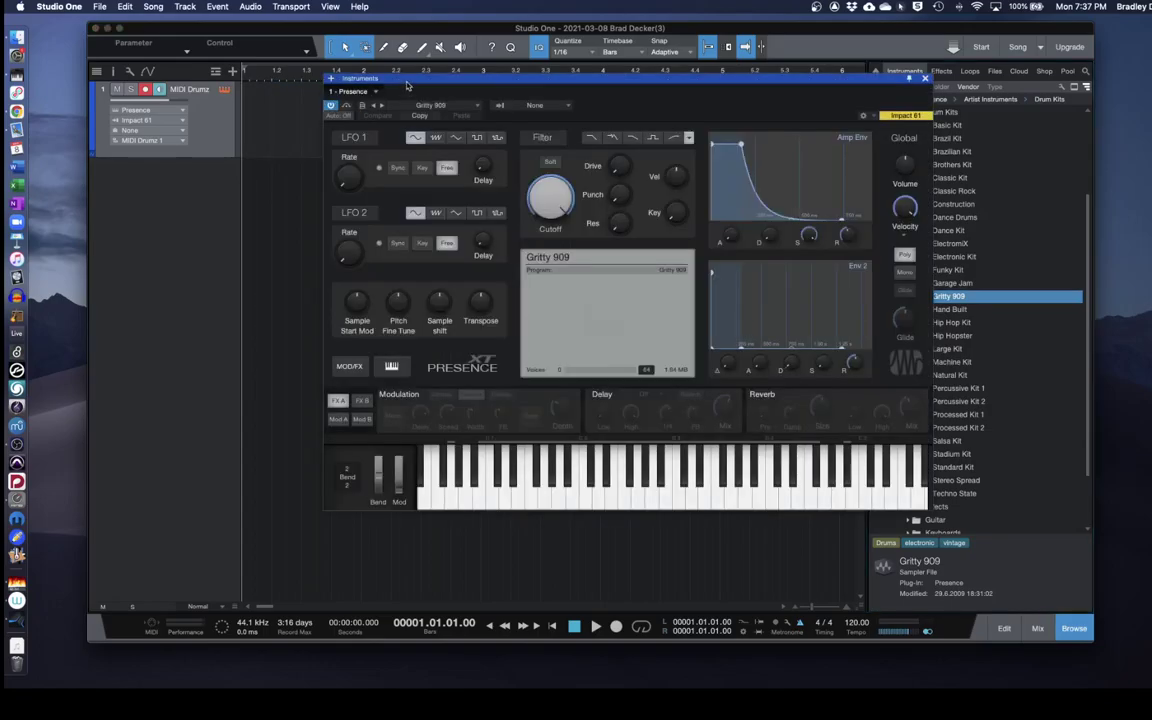
pyautogui.moveTo(407, 85); pyautogui.dragTo(373, 125)
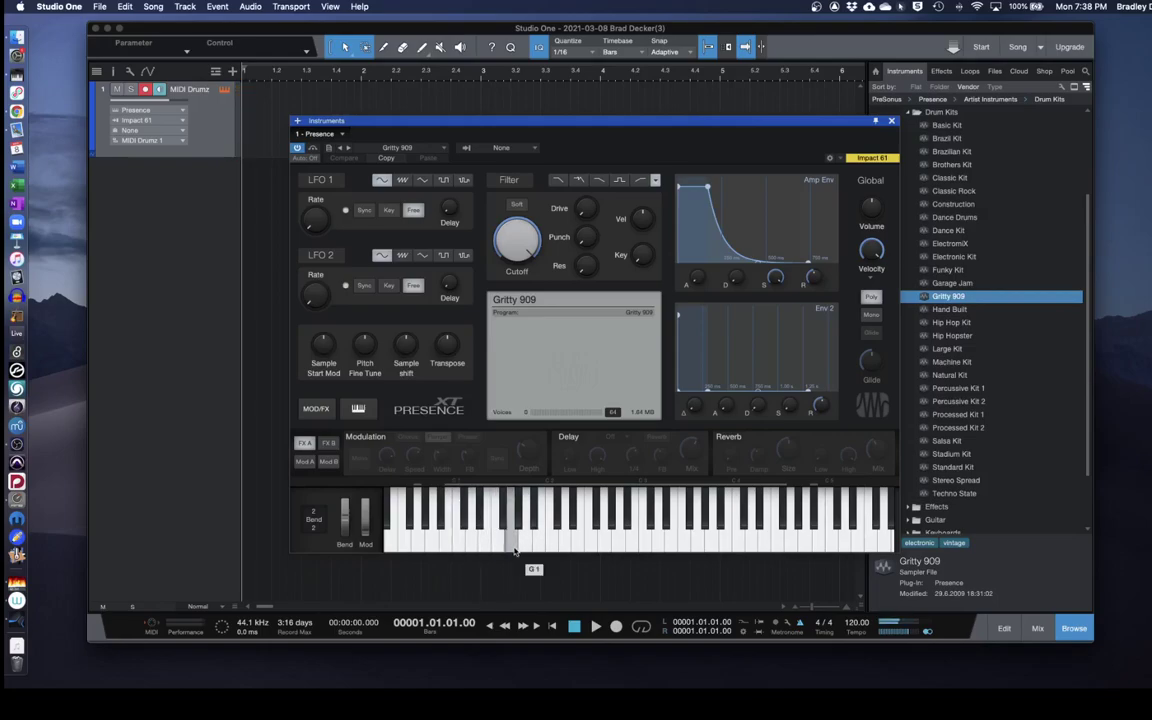
# Check which keyboards can be chosen as the input device for the Presence instrument
pyautogui.click(830, 160)
pyautogui.click(830, 160)
pyautogui.click(840, 160)
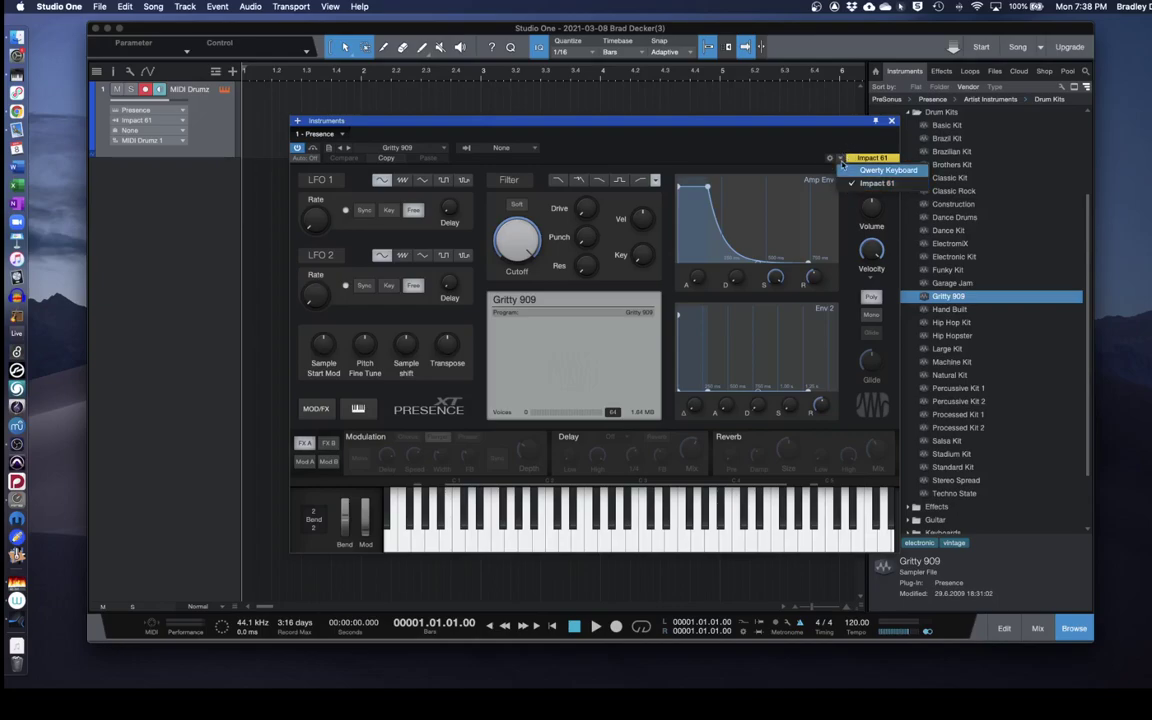
pyautogui.click(839, 154)
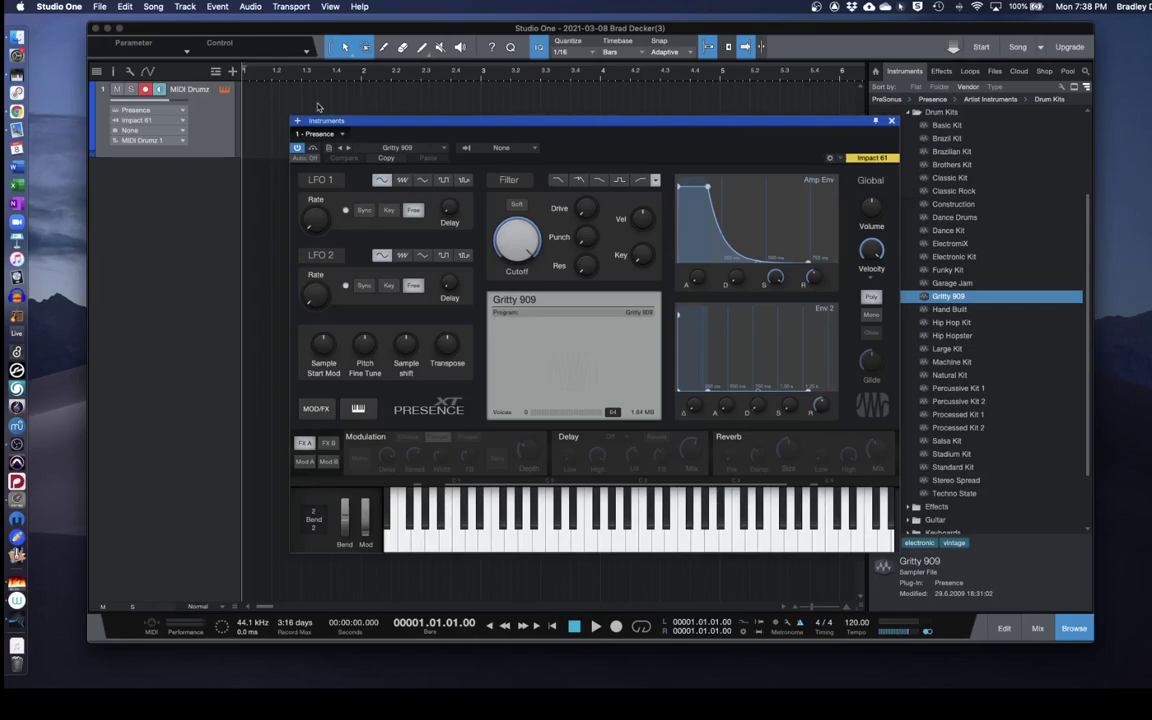
# Try to add the PreSonus Qwerty Keyboard to the external devices in the program preferences
pyautogui.click(60, 7)
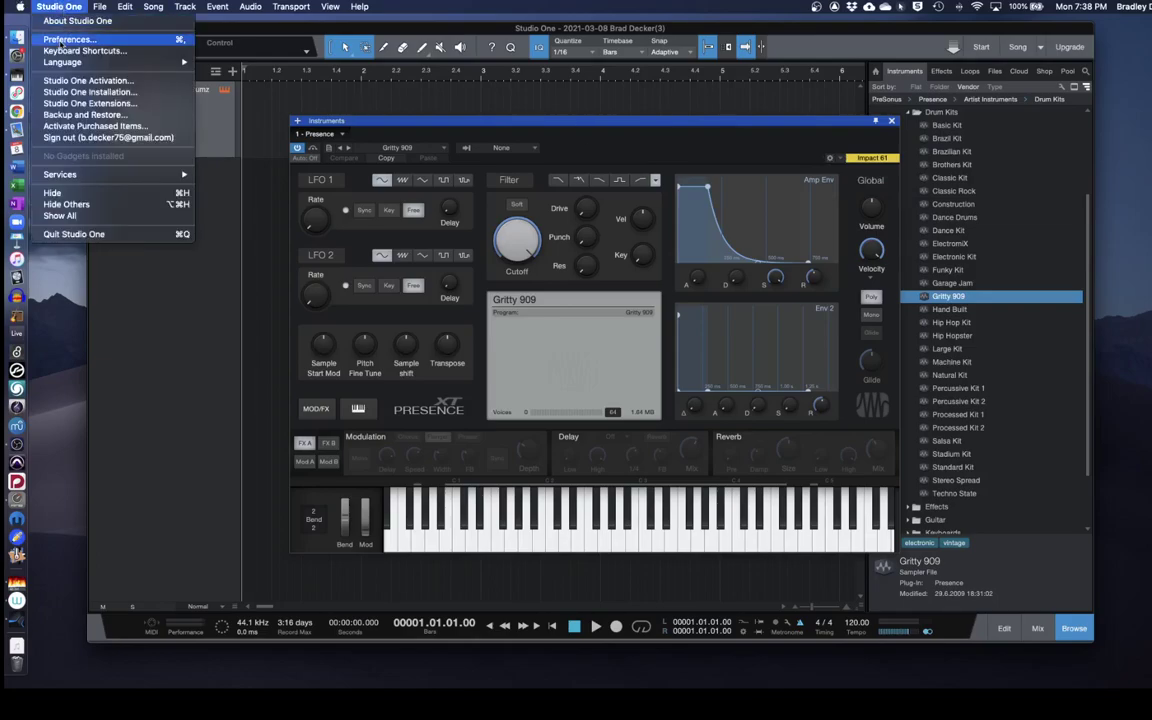
pyautogui.click(62, 40)
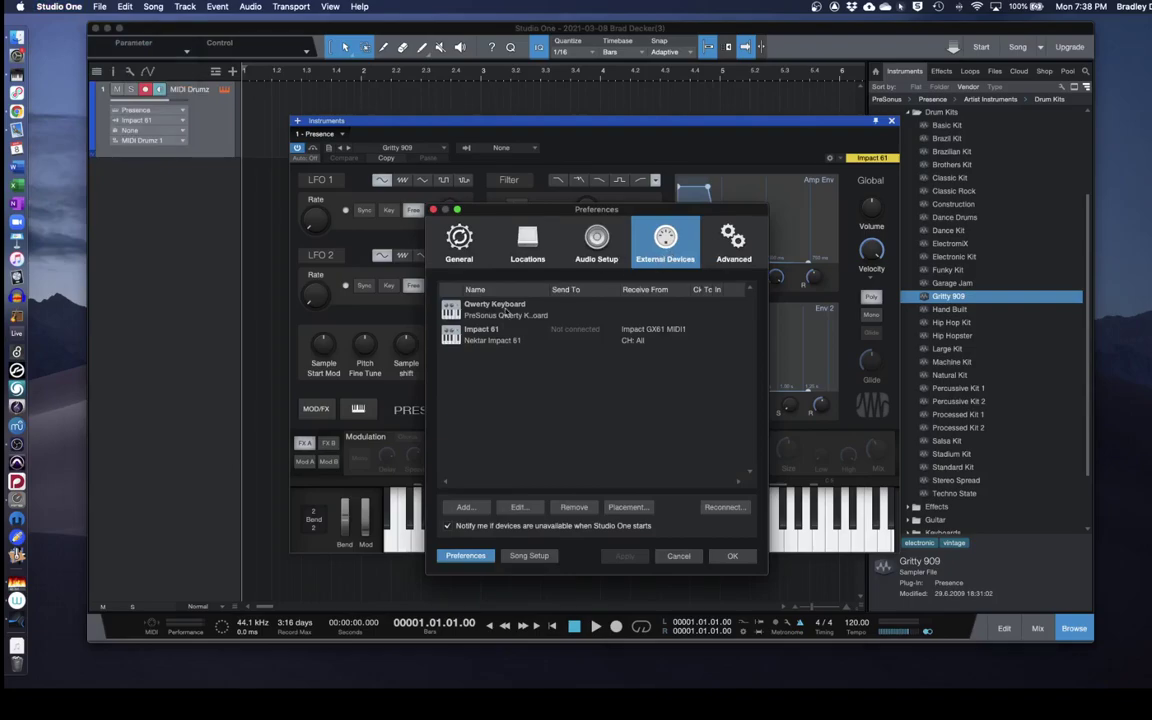
pyautogui.click(508, 311)
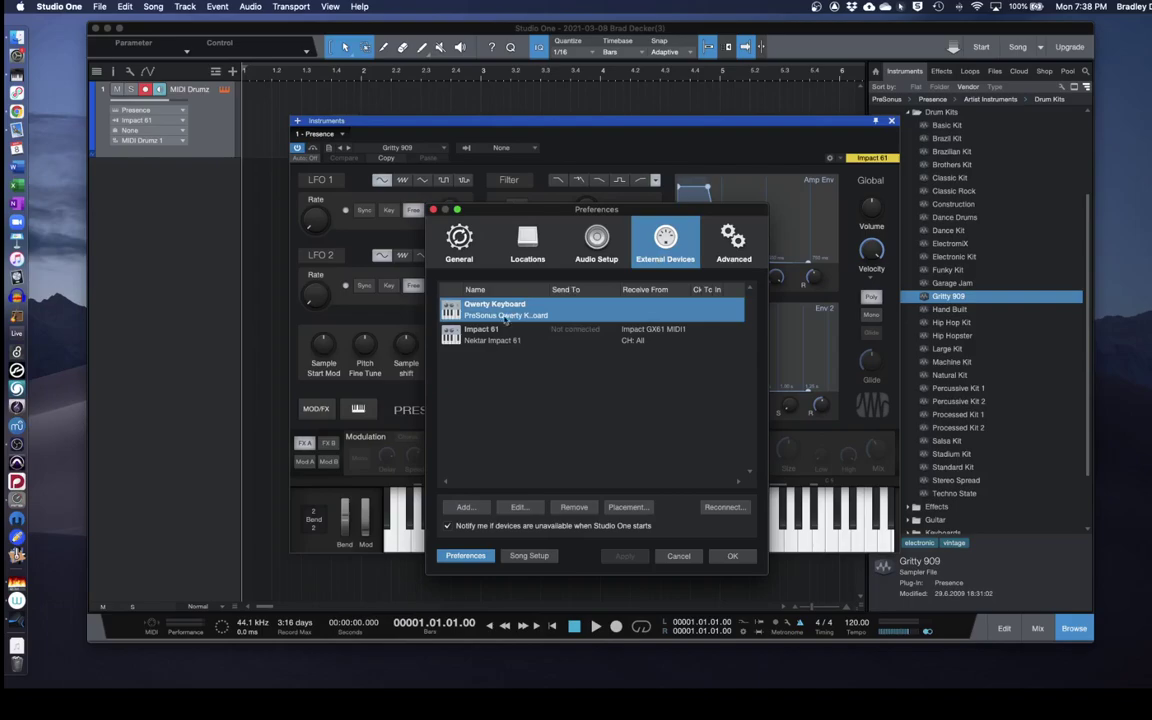
pyautogui.click(450, 366)
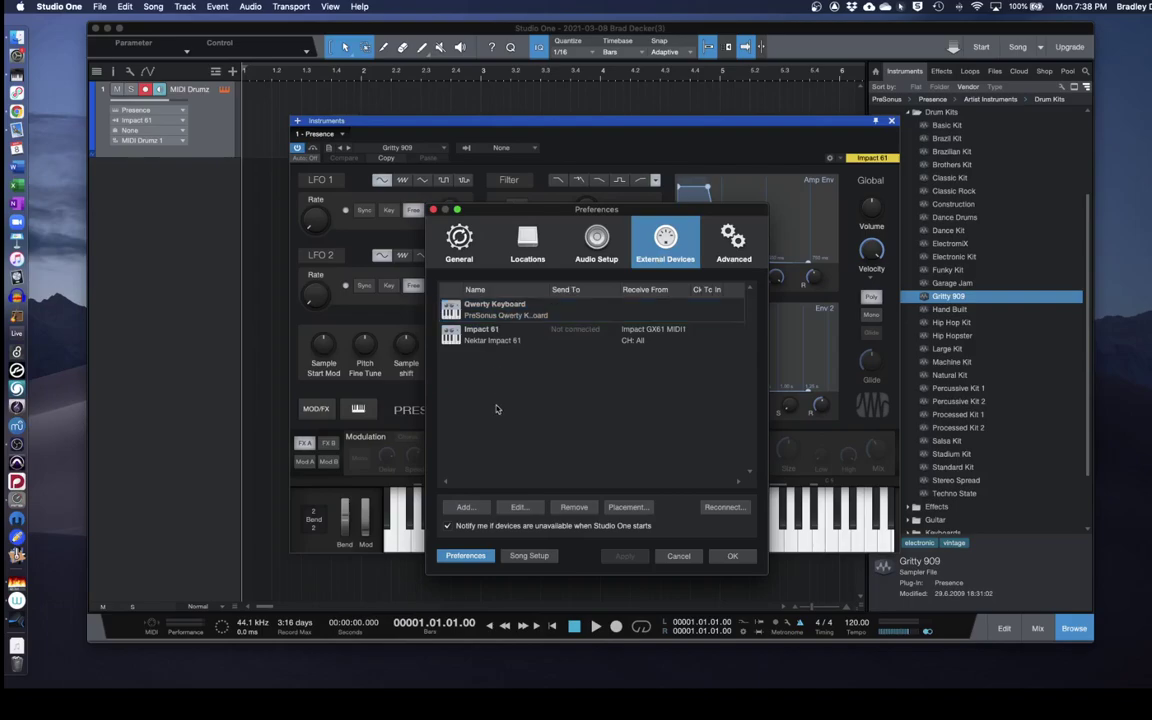
pyautogui.click(465, 508)
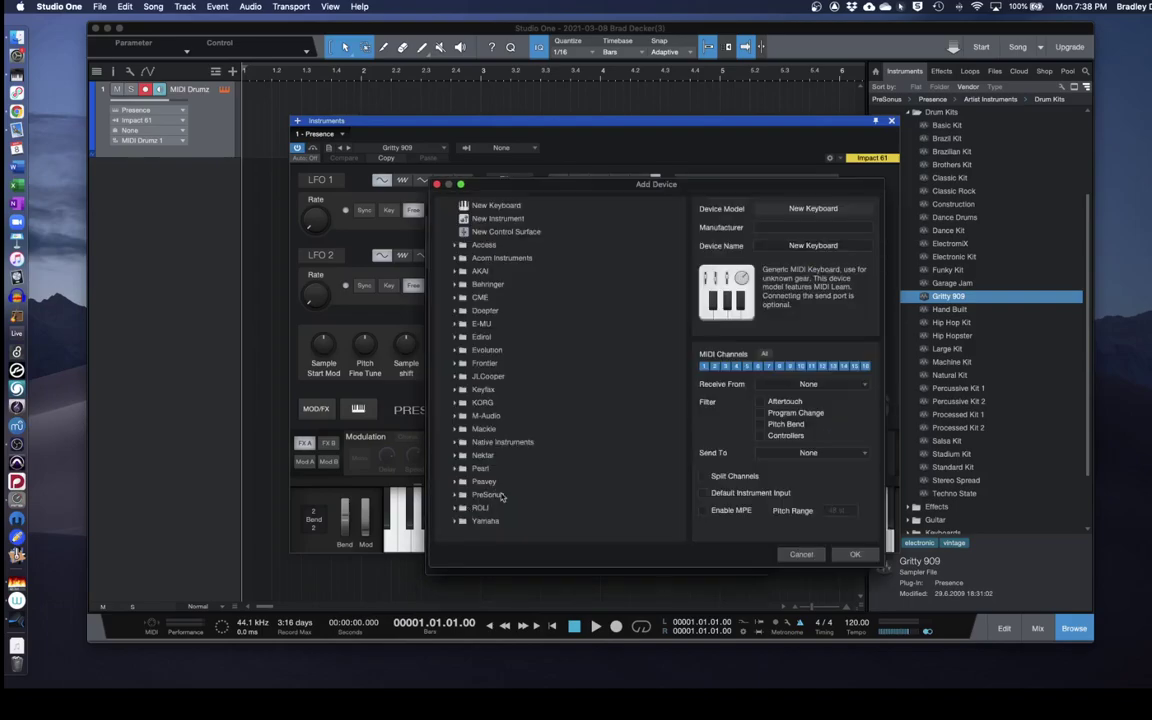
pyautogui.click(466, 496)
pyautogui.click(464, 498)
pyautogui.click(463, 495)
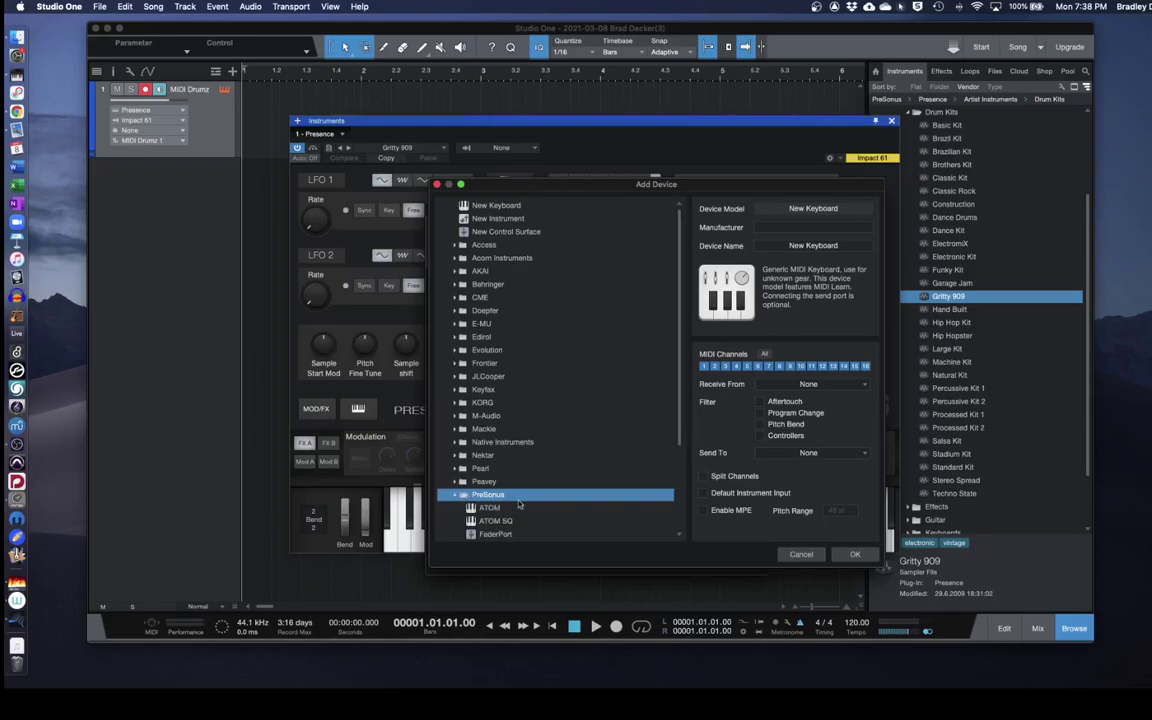
pyautogui.scroll(-5, 549, 507)
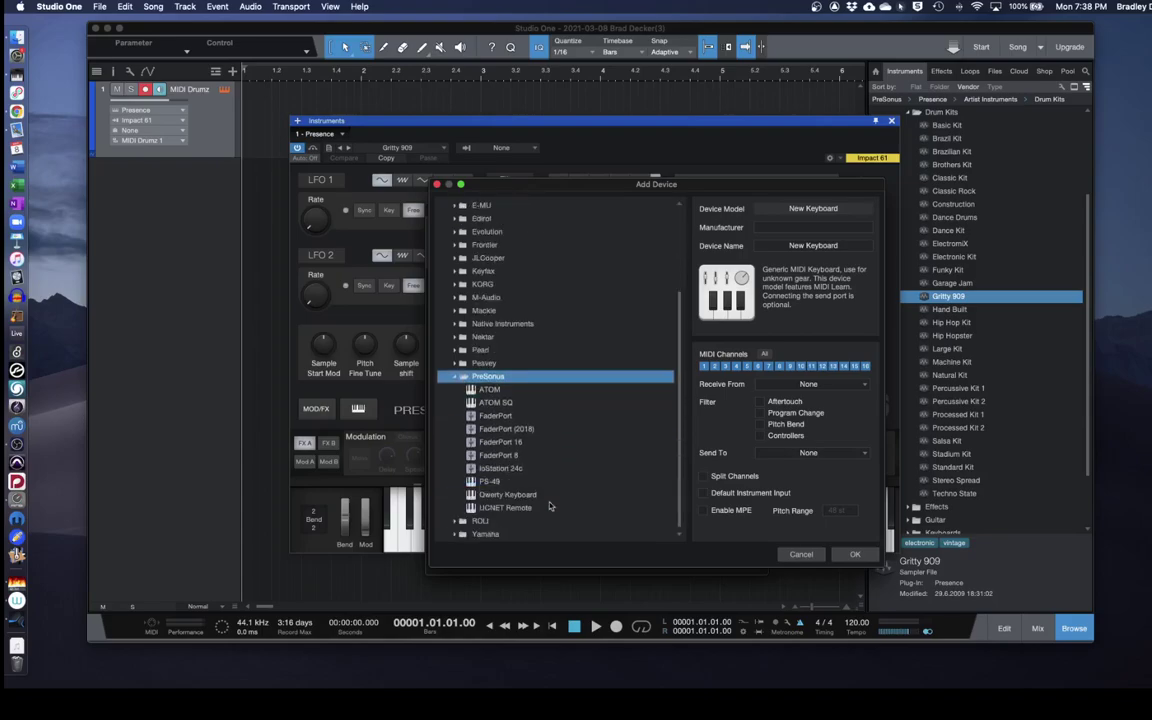
pyautogui.click(535, 497)
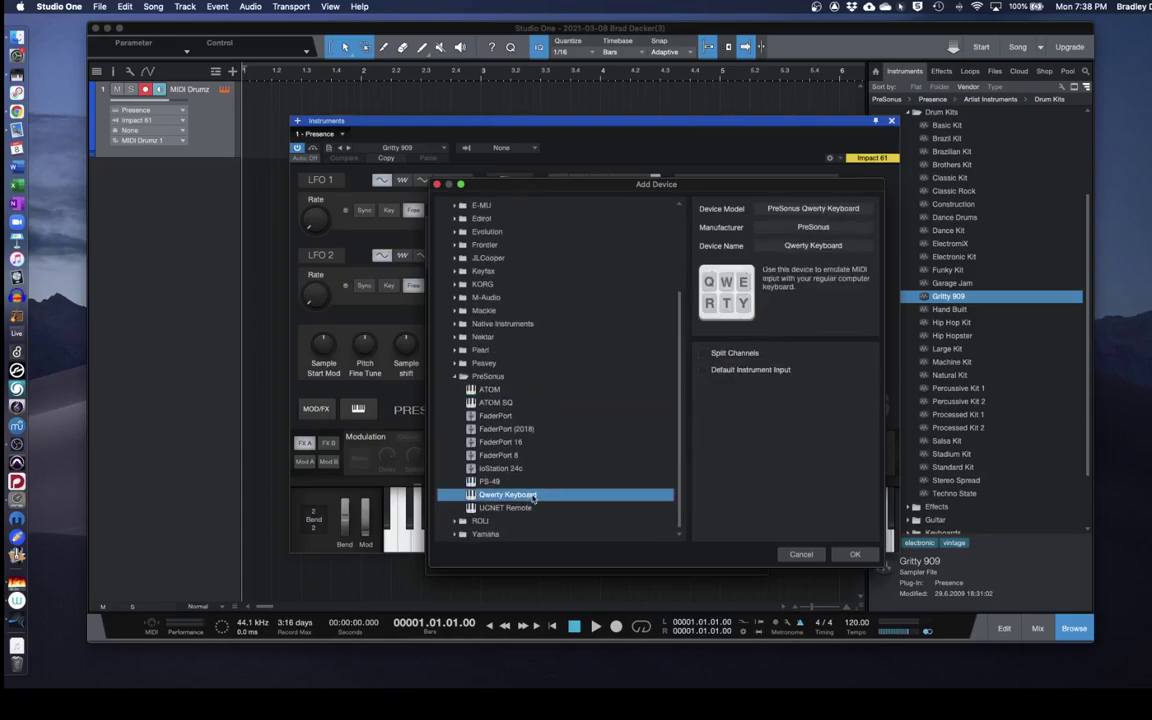
pyautogui.click(855, 556)
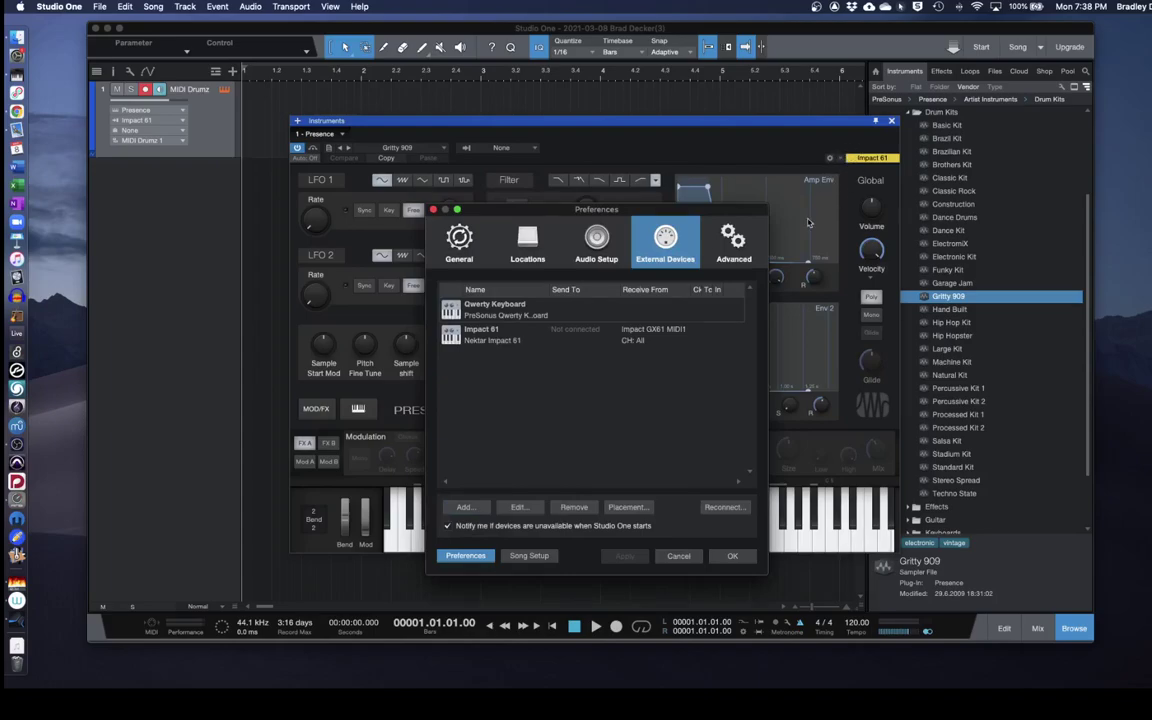
pyautogui.click(733, 557)
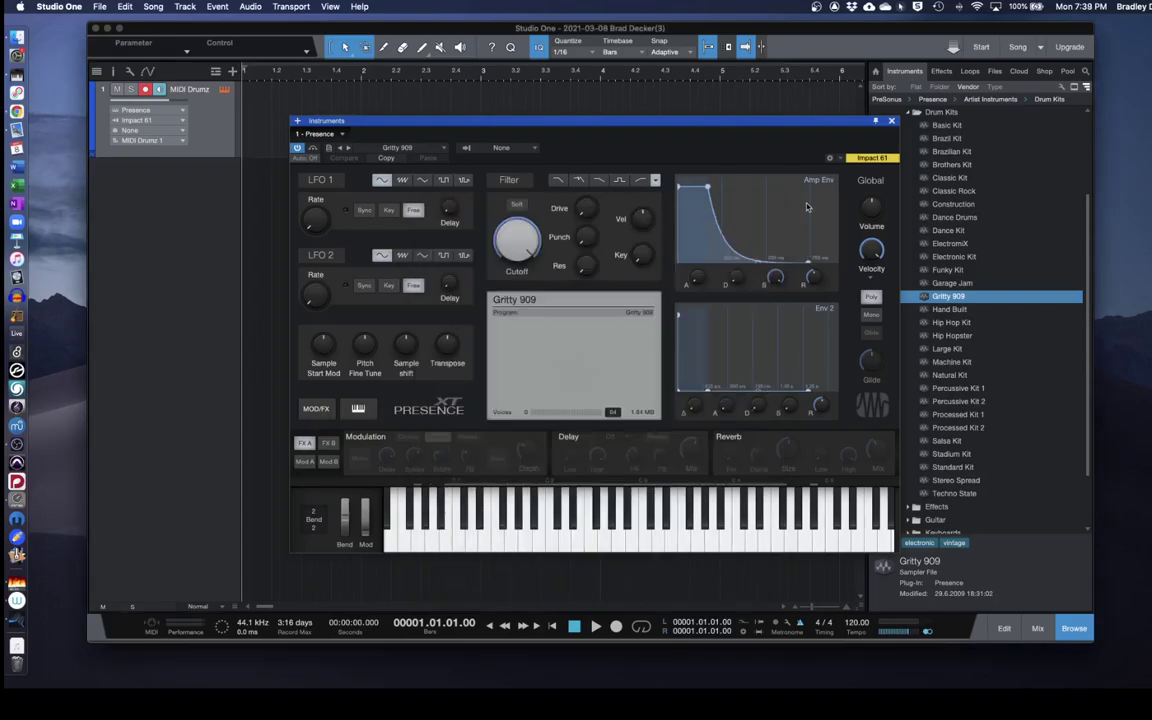
# Close the Presence instrument window and set the song tempo to 90
pyautogui.click(892, 122)
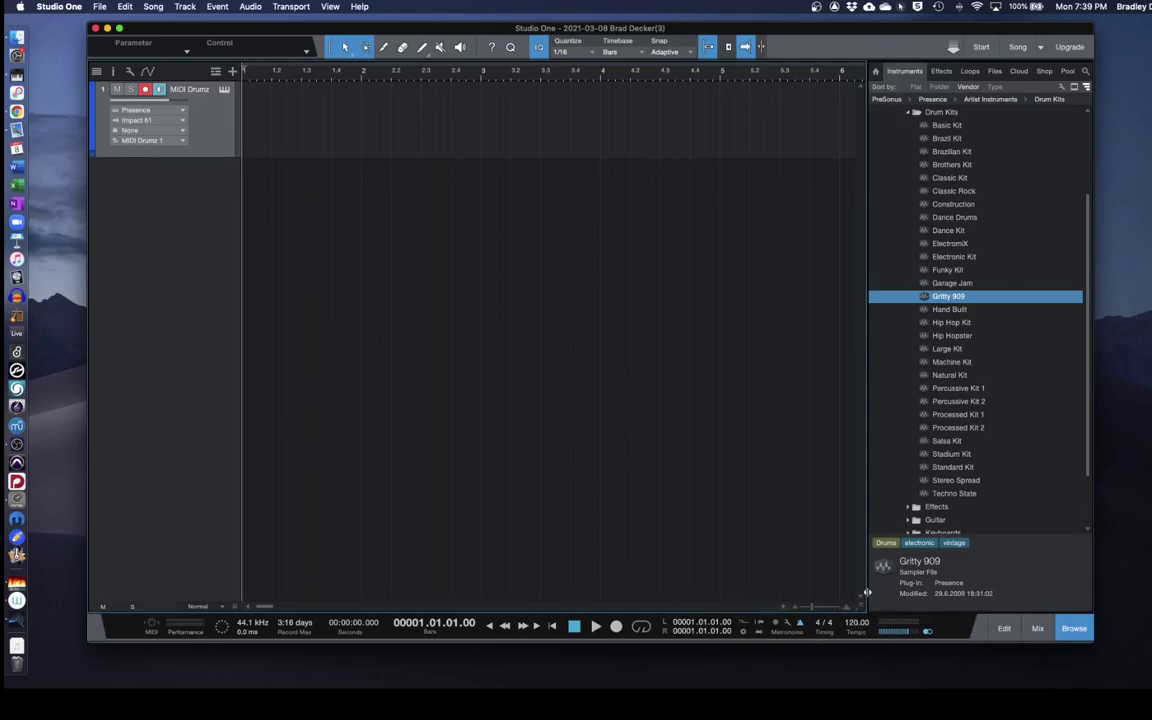
pyautogui.click(855, 624)
pyautogui.write('90')
pyautogui.press('Return')
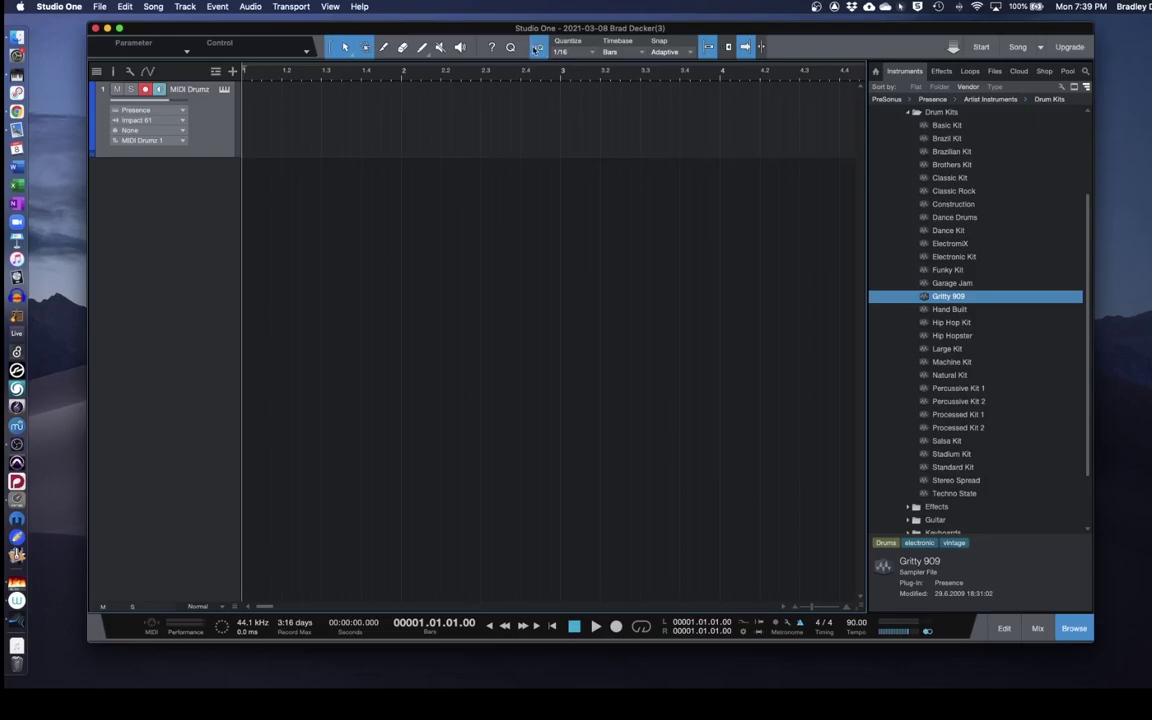
pyautogui.click(901, 6)
pyautogui.click(899, 40)
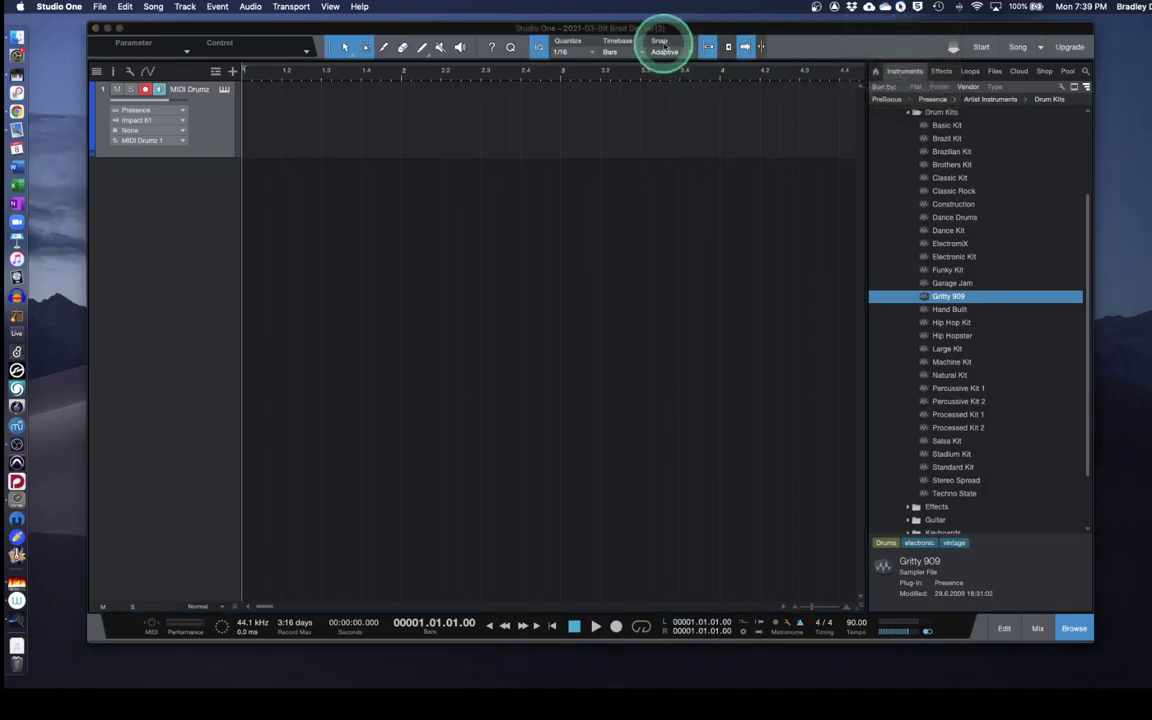
pyautogui.click(536, 50)
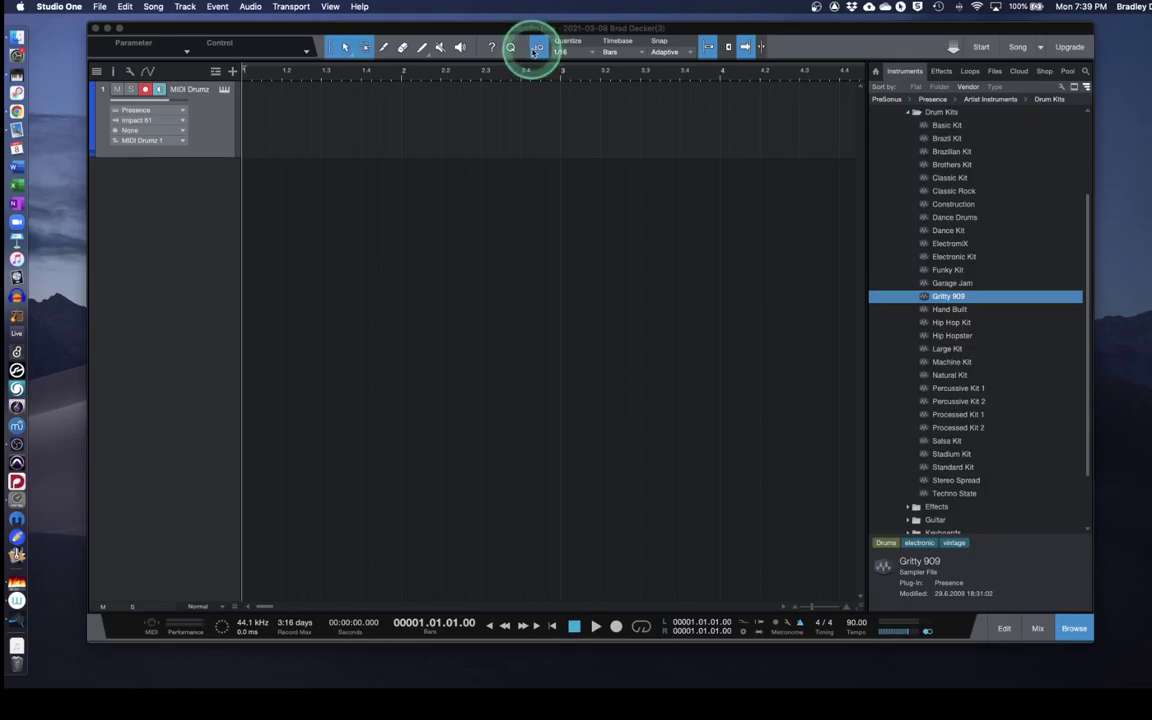
# Set the loop range across bar 1, from the start of bar 1 to bar 2, and turn on looping
pyautogui.click(247, 51)
pyautogui.moveTo(247, 51); pyautogui.dragTo(399, 103)
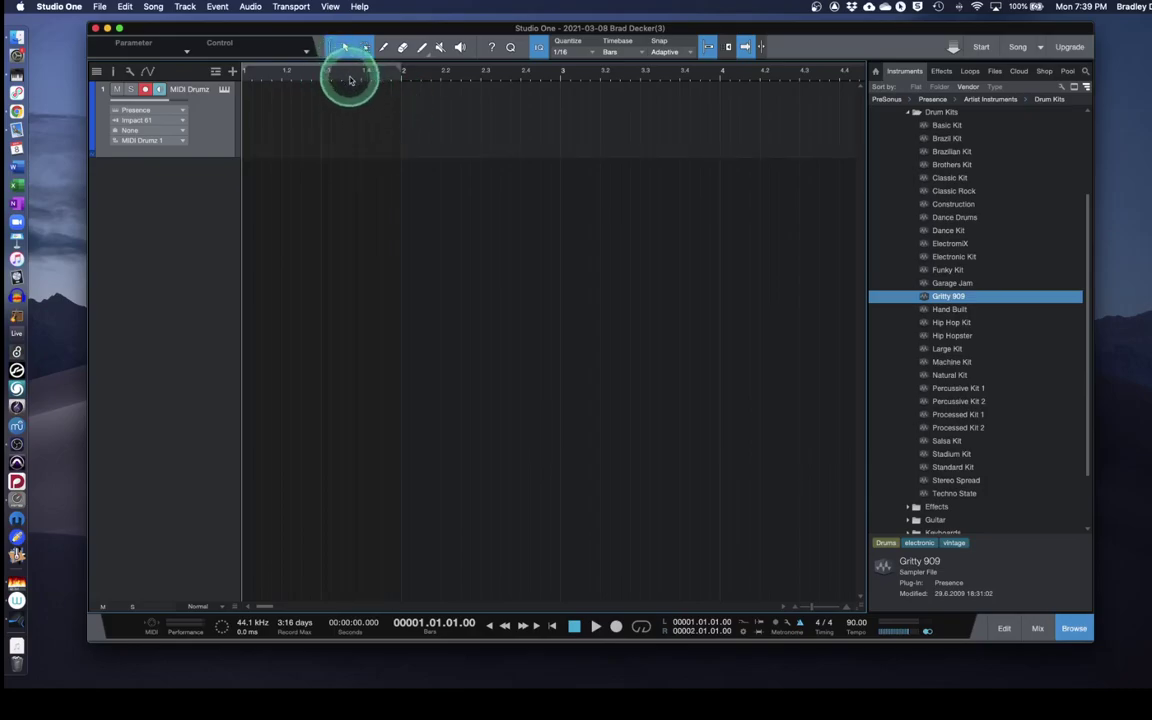
pyautogui.click(641, 627)
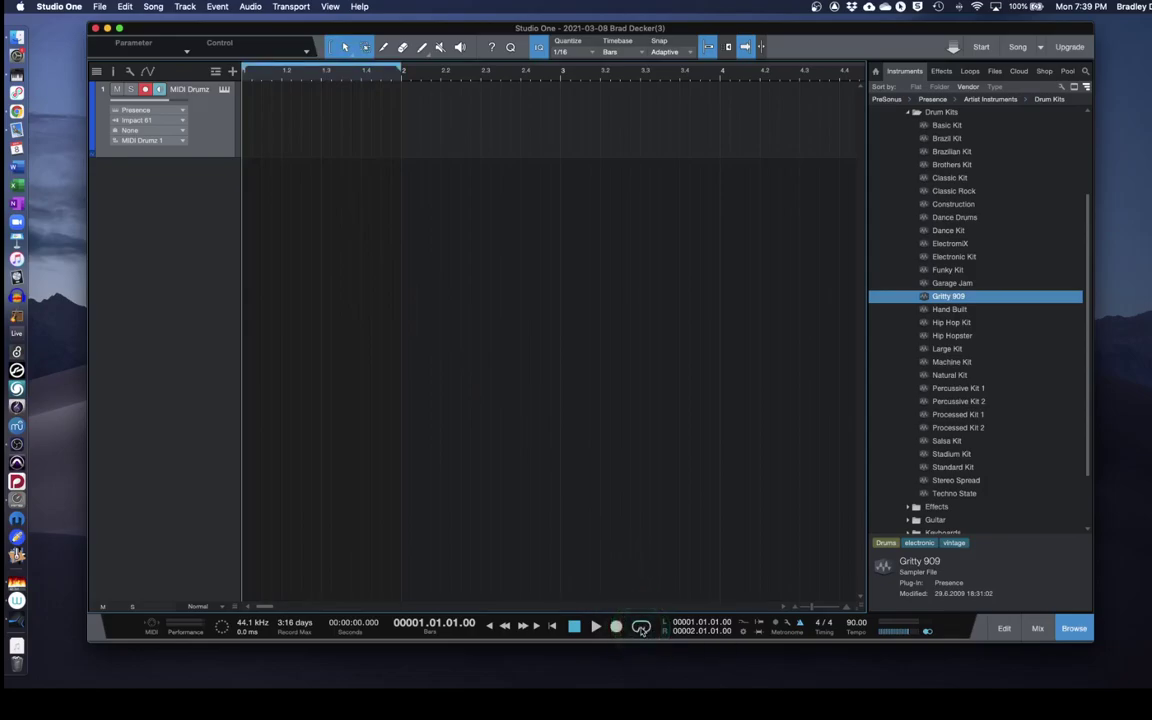
pyautogui.moveTo(310, 162); pyautogui.dragTo(359, 137)
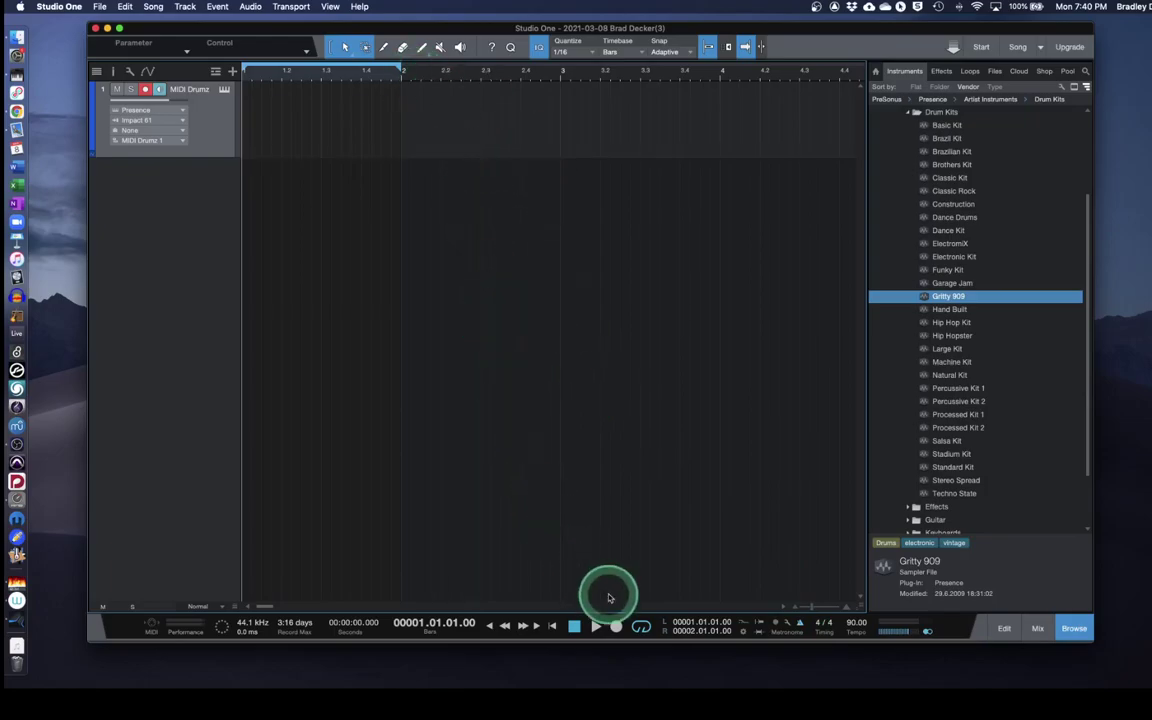
# Open the note editor during a trial loop recording on the MIDI Drumz track and undo the recorded take
pyautogui.click(616, 627)
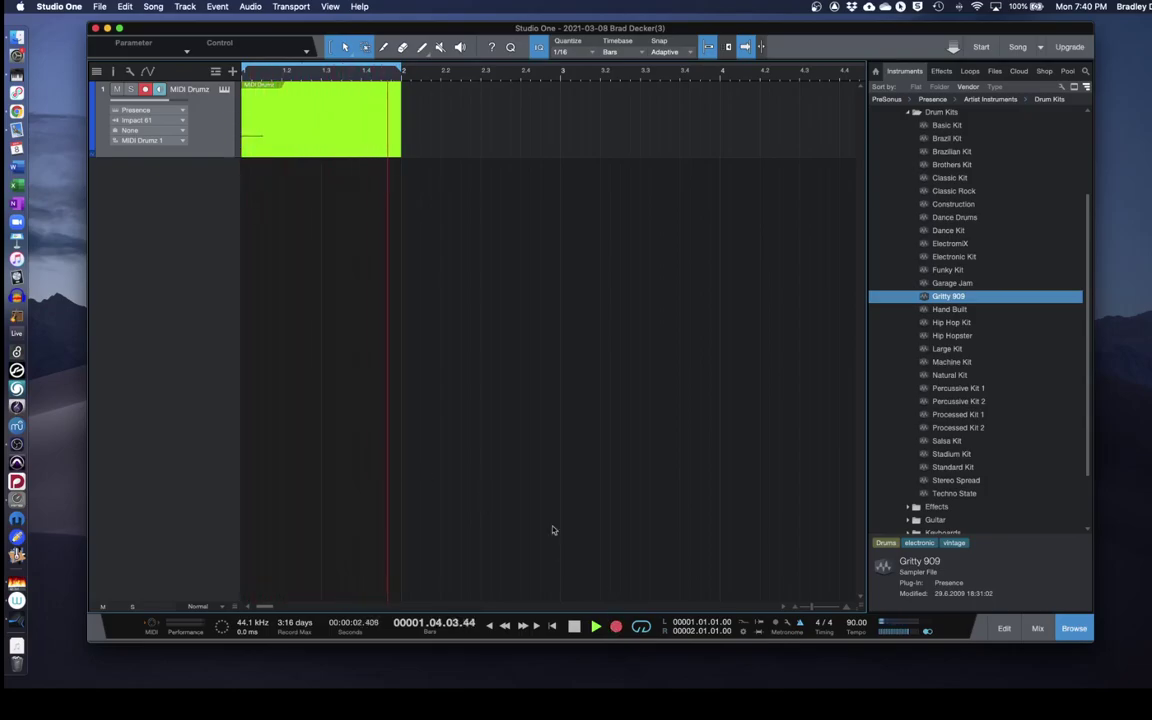
pyautogui.click(1004, 628)
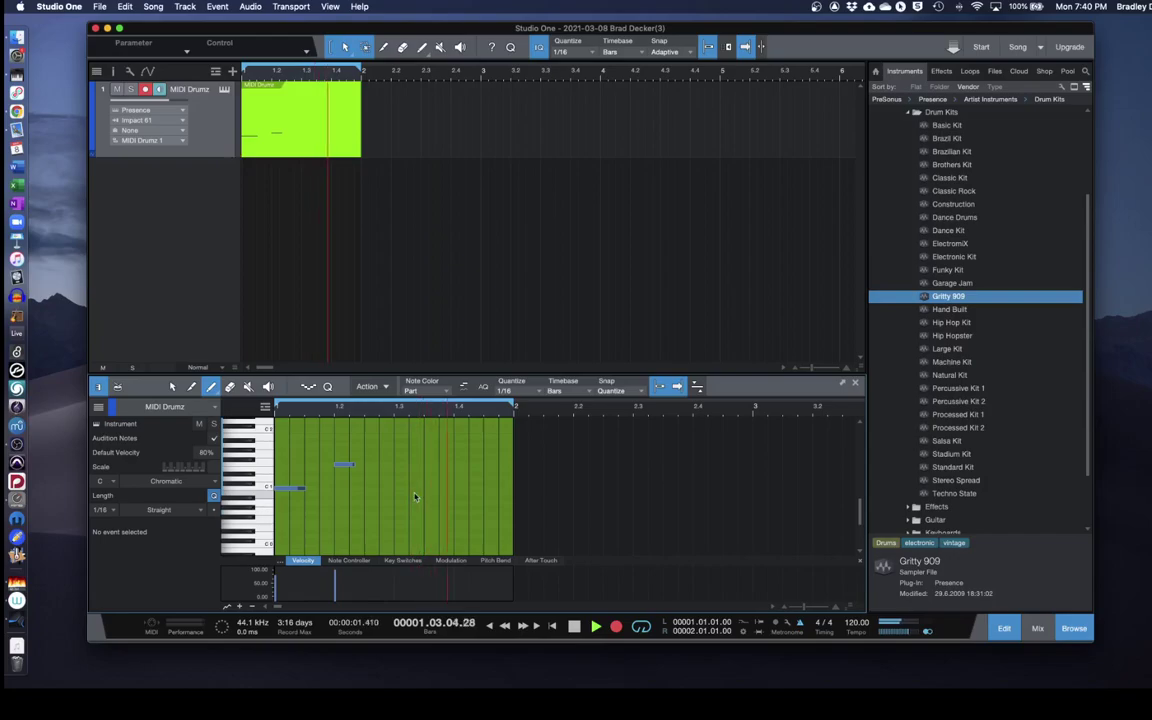
pyautogui.press('space')
pyautogui.press('super+z')
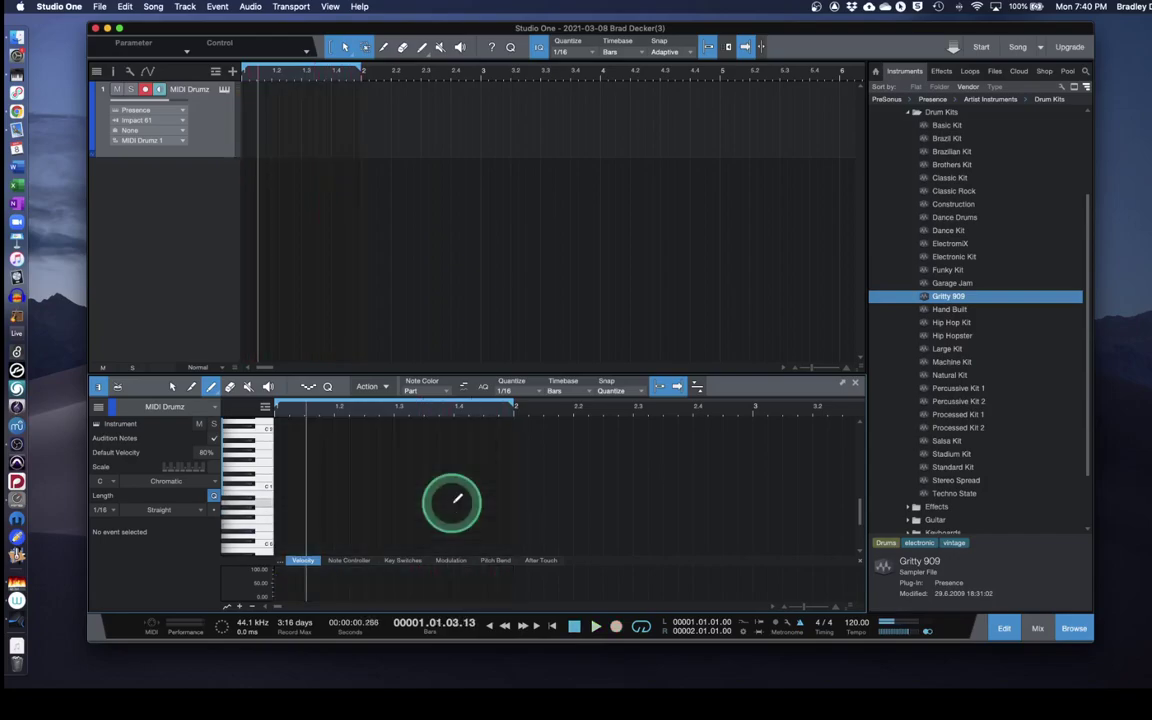
# Set the song tempo to 90 and loop-record a one-bar drum pattern on the MIDI Drumz track
pyautogui.doubleClick(860, 622)
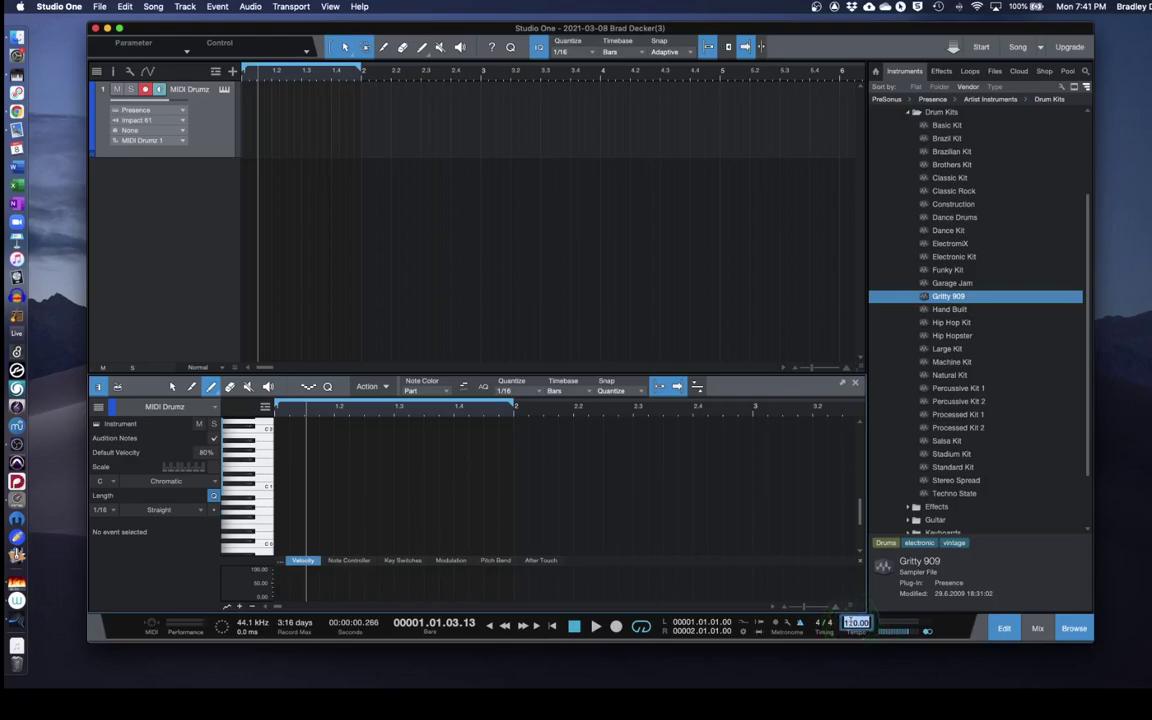
pyautogui.press('Return')
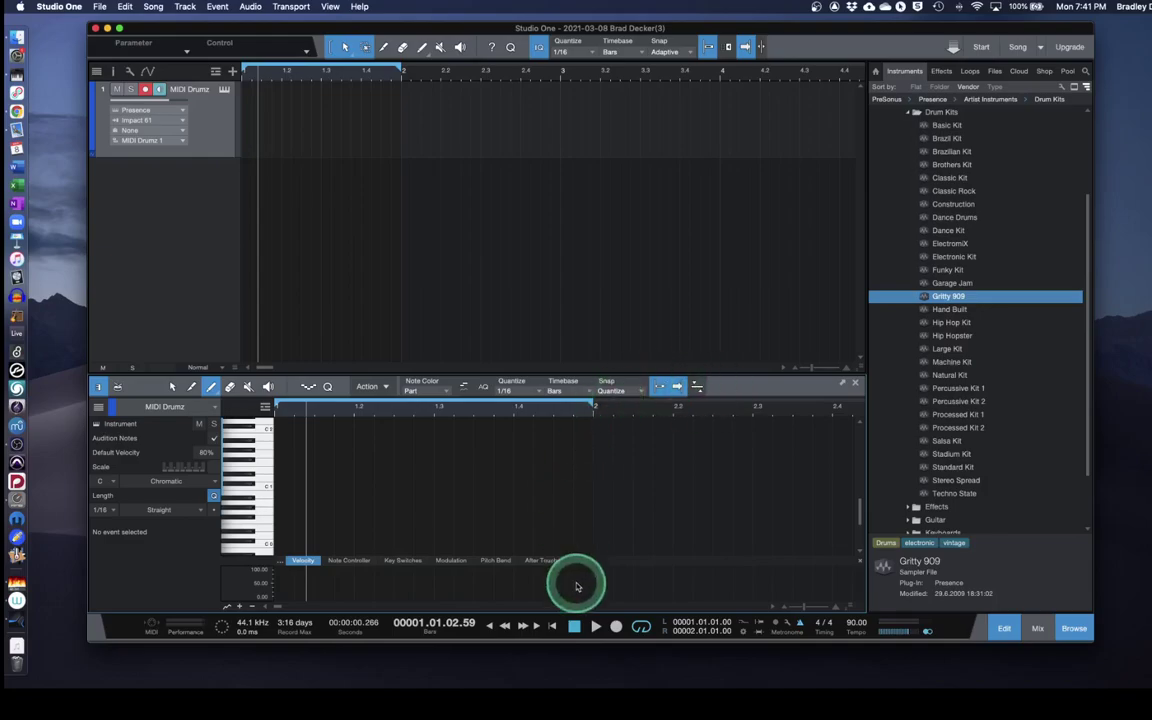
pyautogui.click(616, 627)
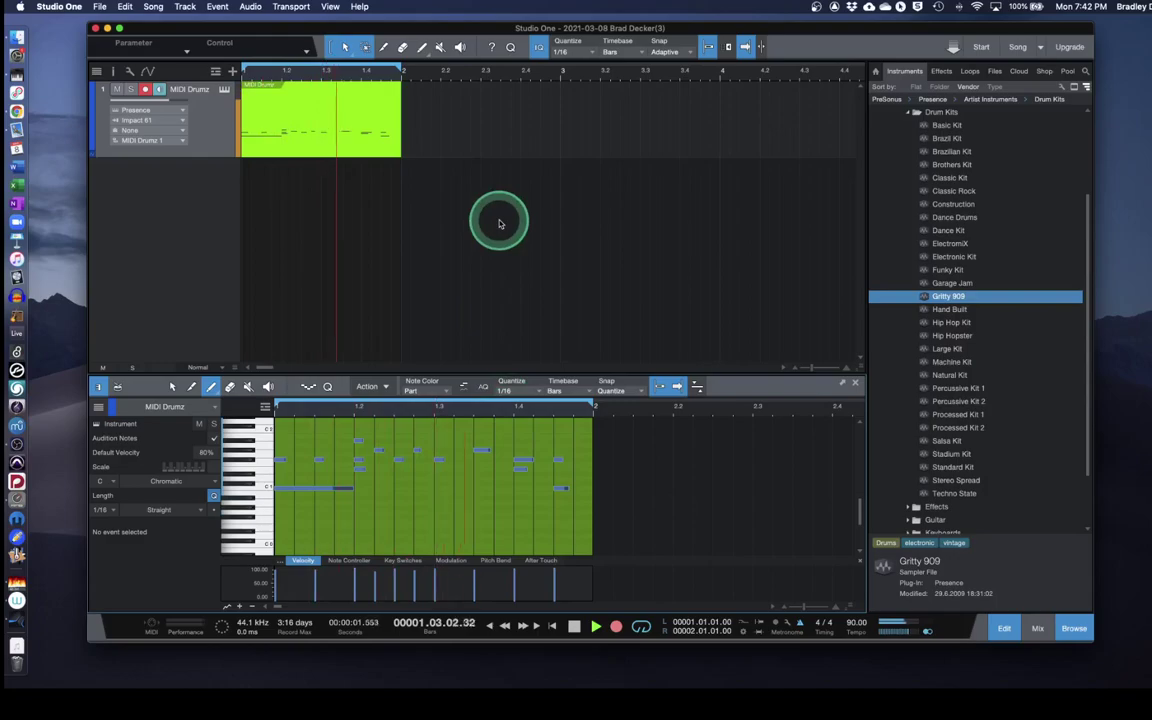
pyautogui.press('space')
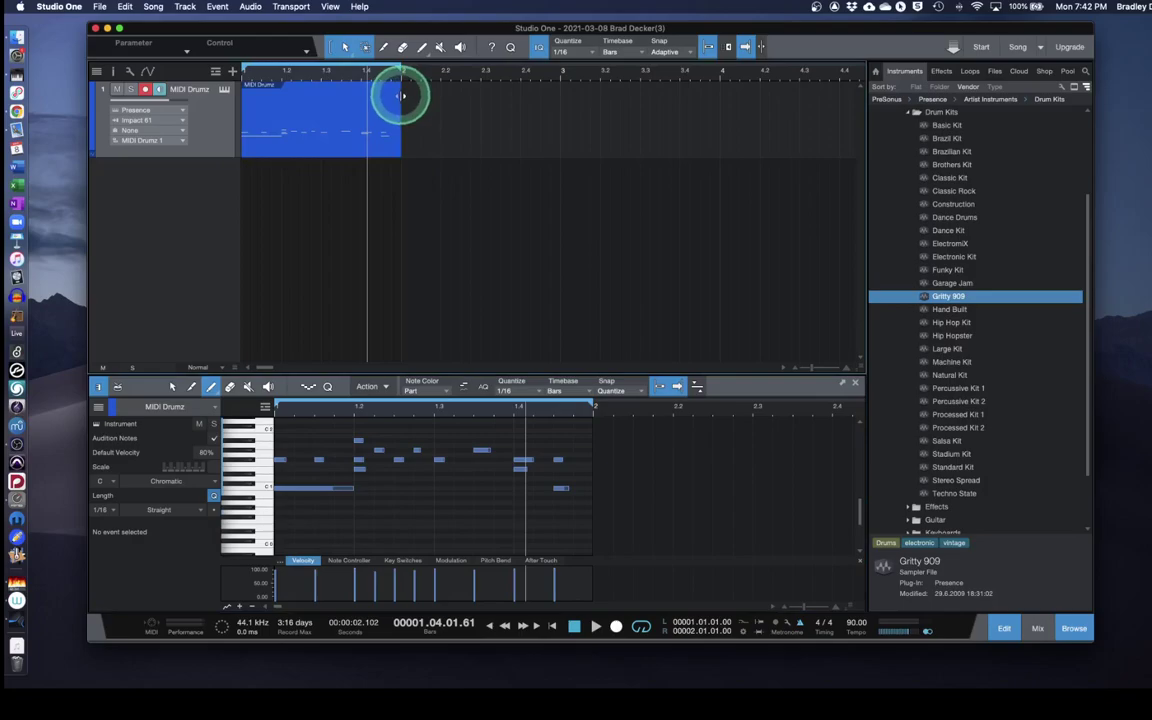
# Duplicate the recorded one-bar MIDI Drumz clip four times so the pattern fills bars 1 to 5
pyautogui.press('d')
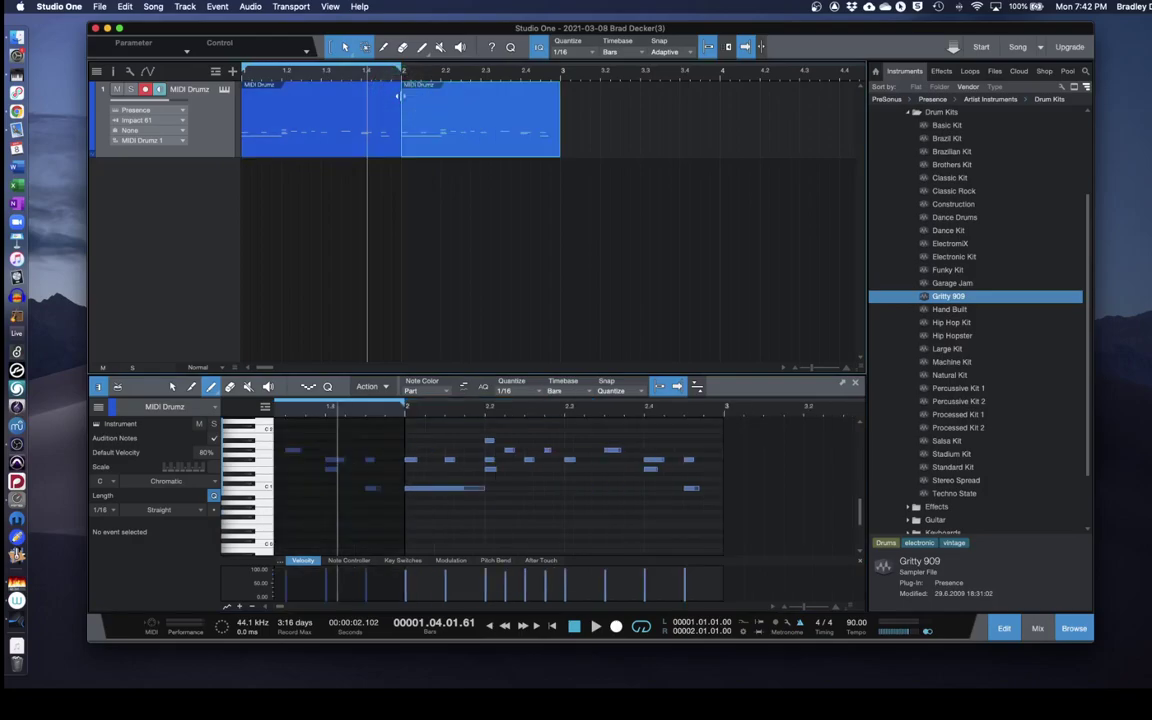
pyautogui.press('d')
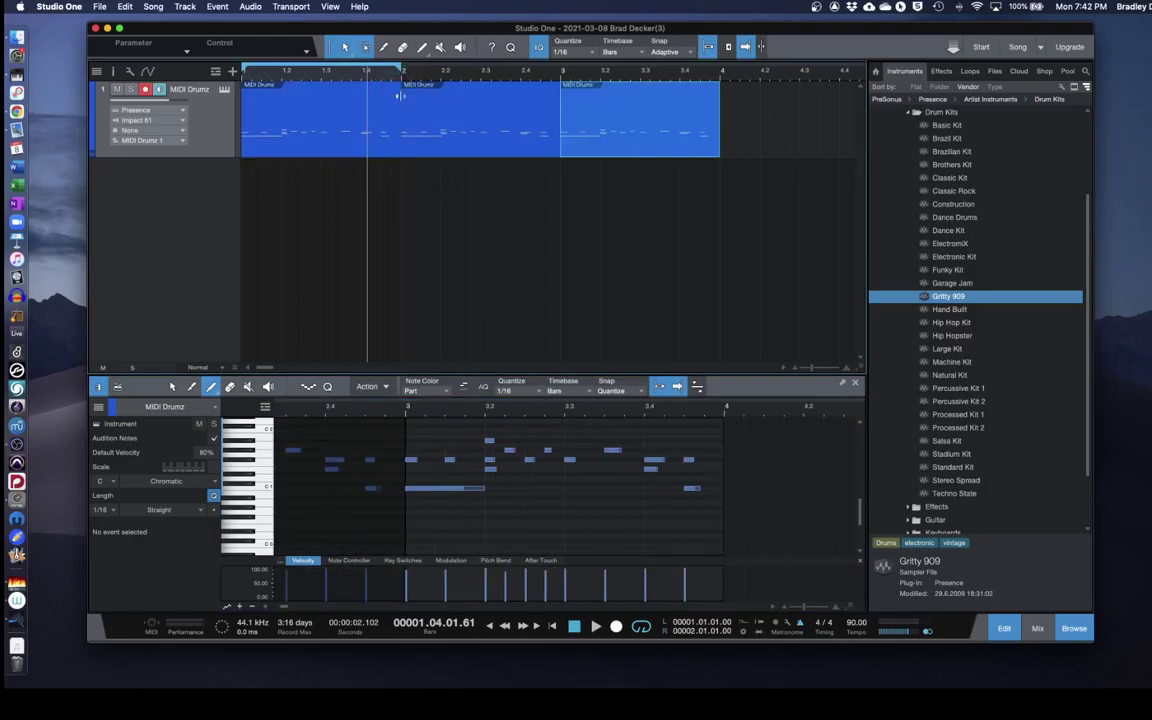
pyautogui.press('d')
pyautogui.press('d')
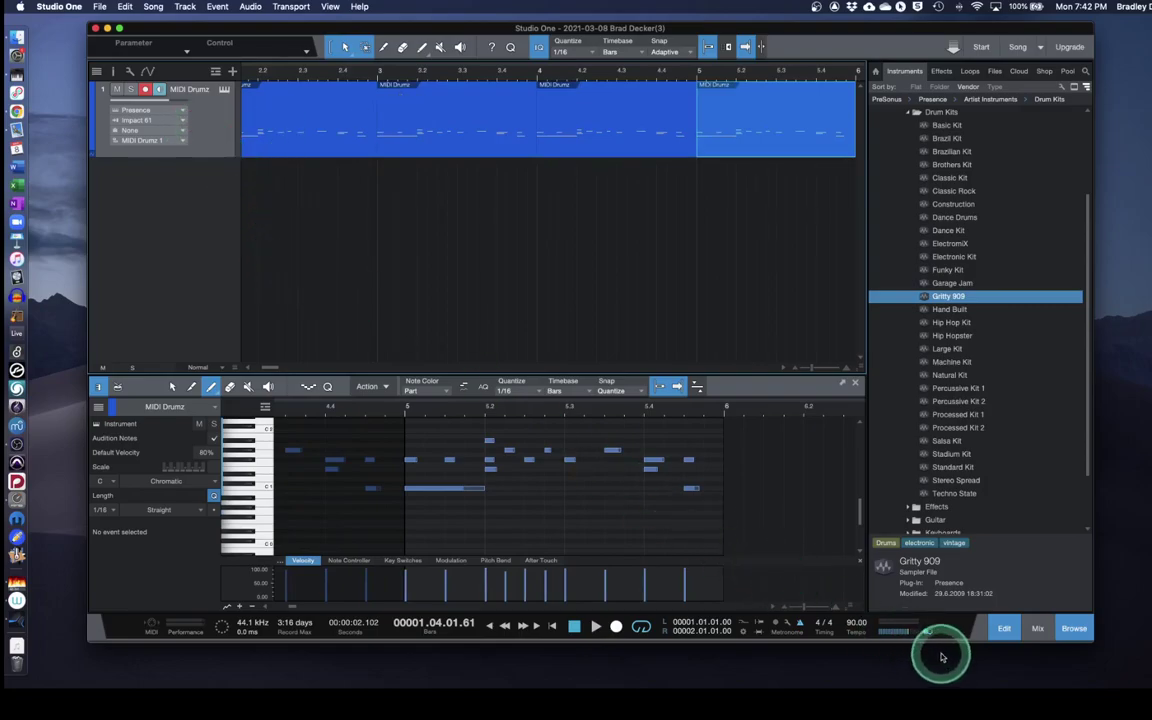
# Insert the PreSonus Beat Delay effect on the Presence channel in the mixer and close its plug-in window
pyautogui.click(1035, 629)
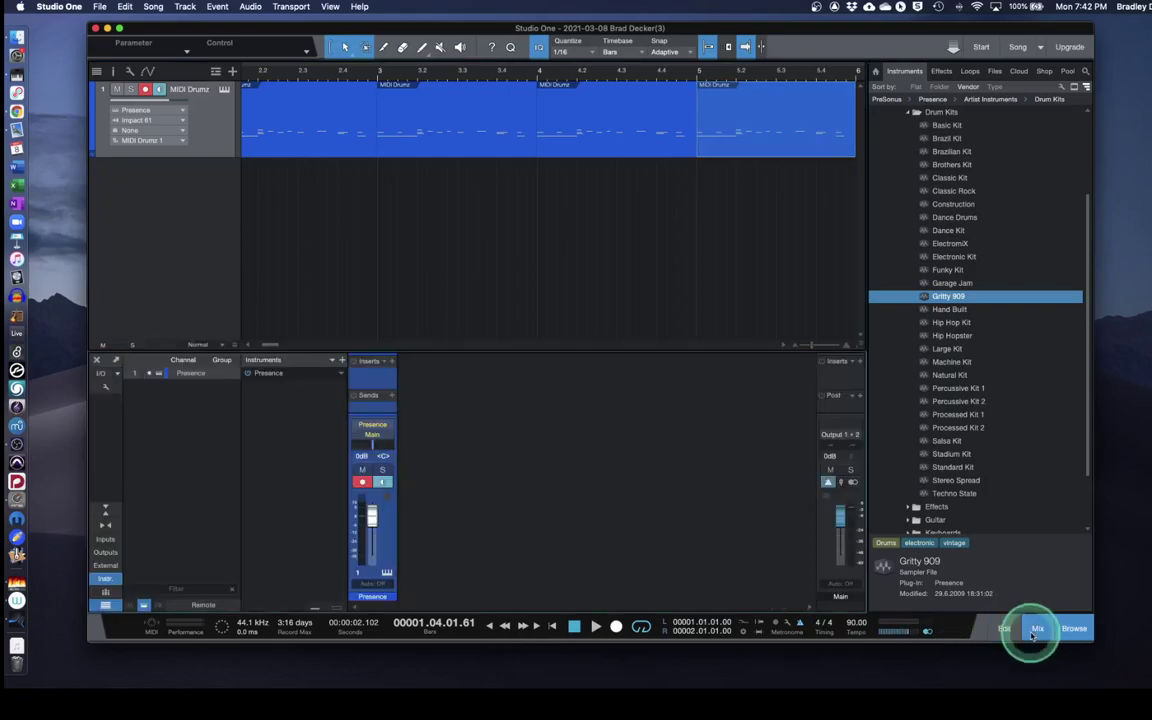
pyautogui.click(390, 362)
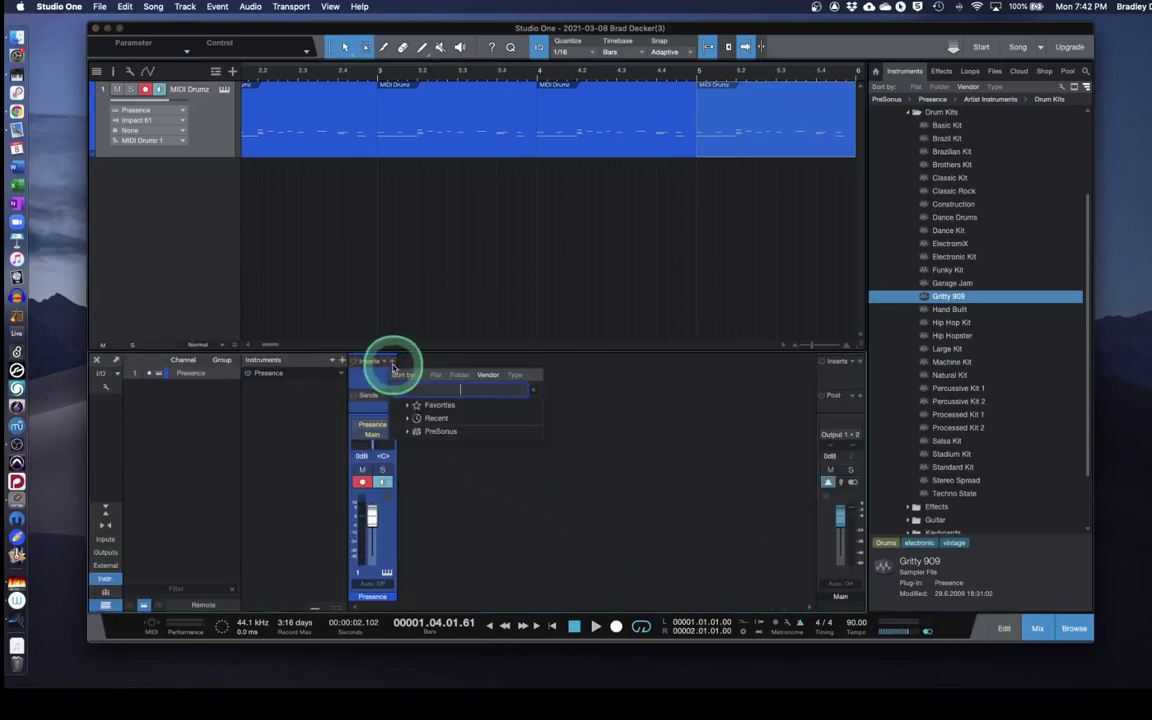
pyautogui.click(408, 431)
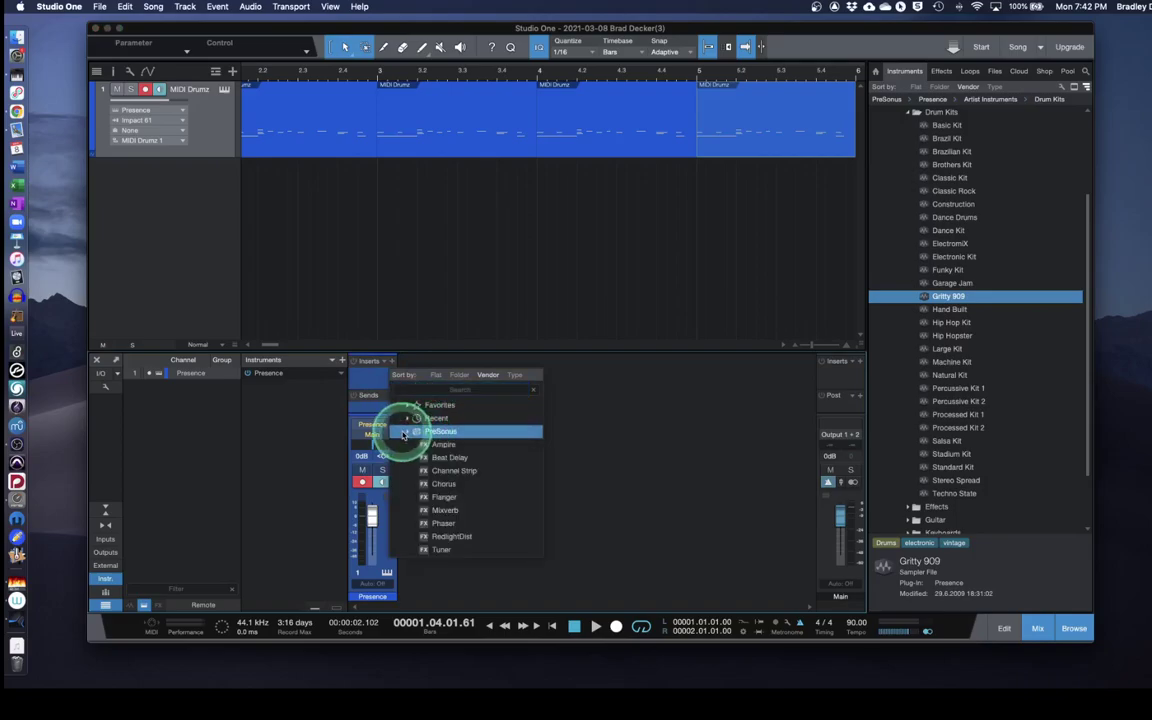
pyautogui.click(449, 457)
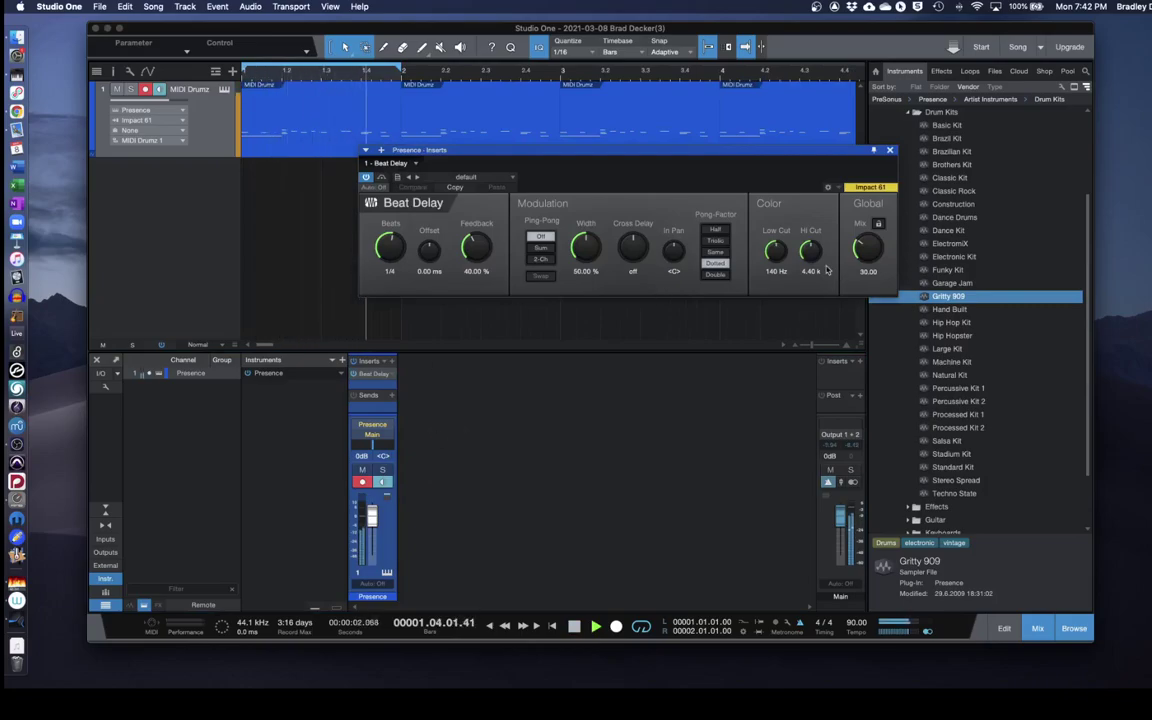
pyautogui.click(889, 149)
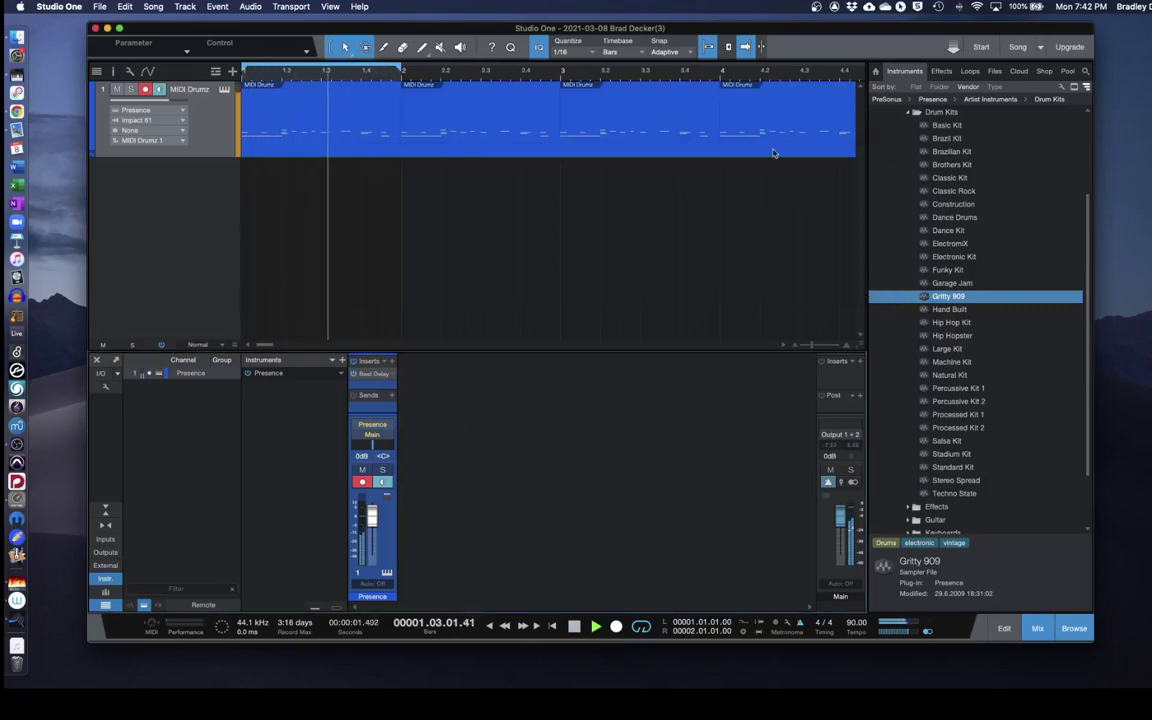
# Stop playback and hide the mixer to give the arrangement the full height
pyautogui.click(343, 228)
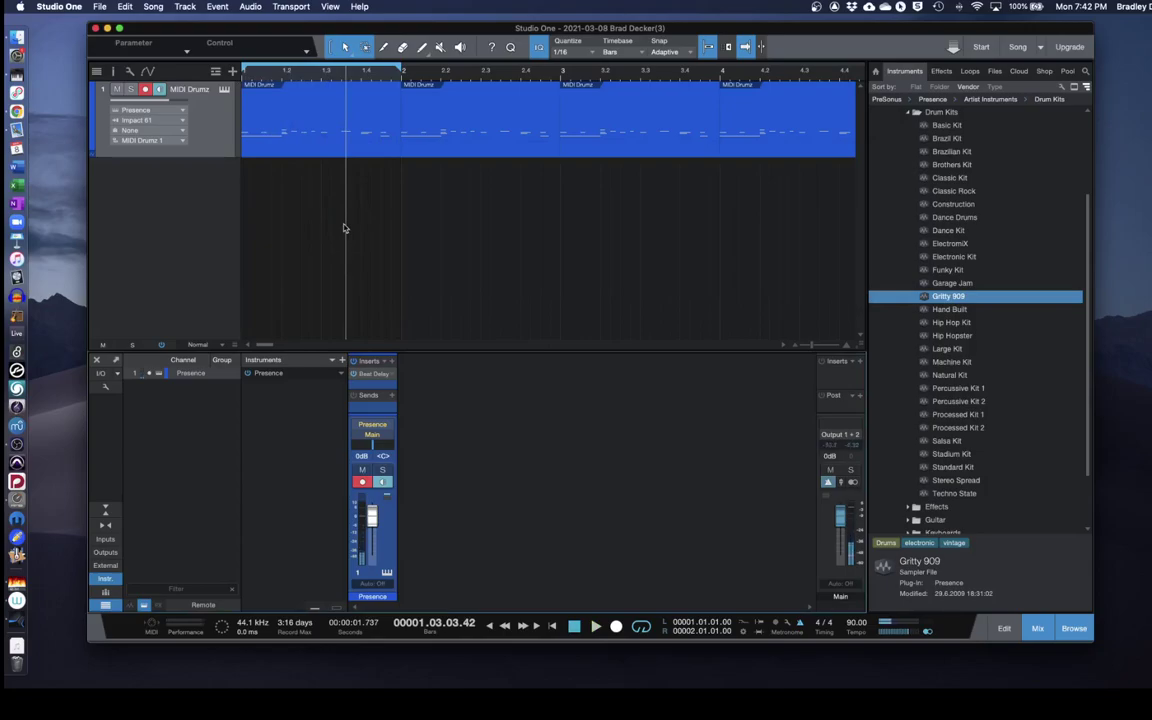
pyautogui.click(342, 227)
pyautogui.moveTo(414, 345); pyautogui.dragTo(423, 409)
pyautogui.click(1036, 629)
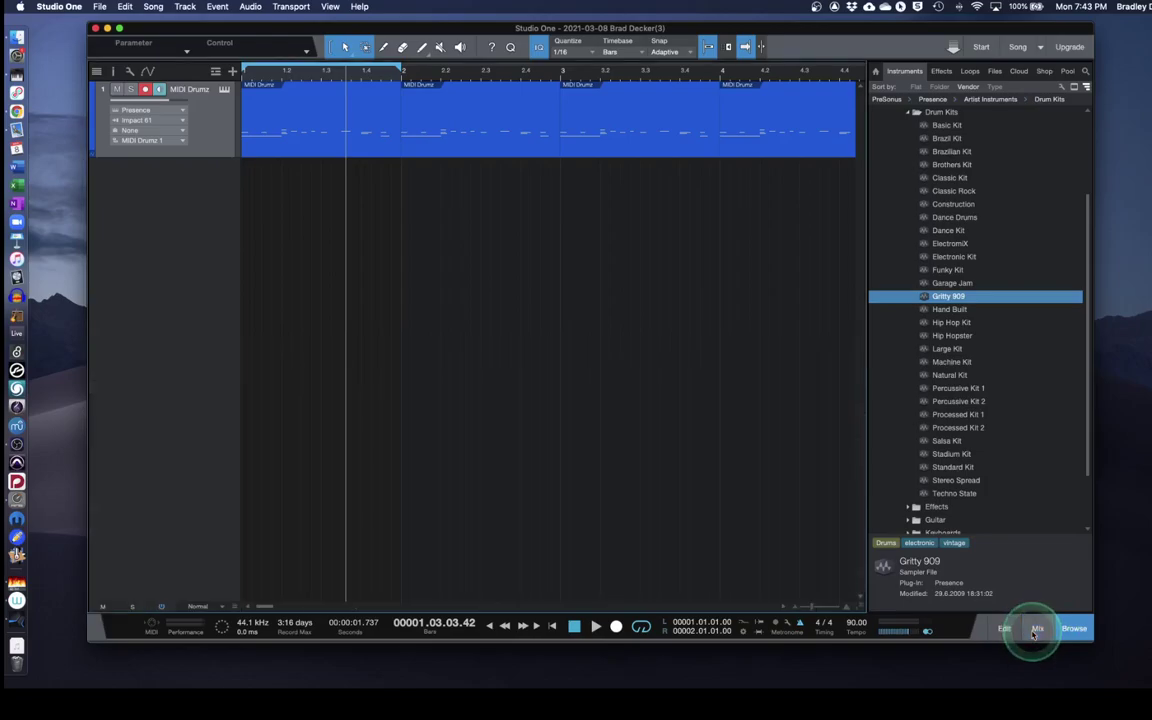